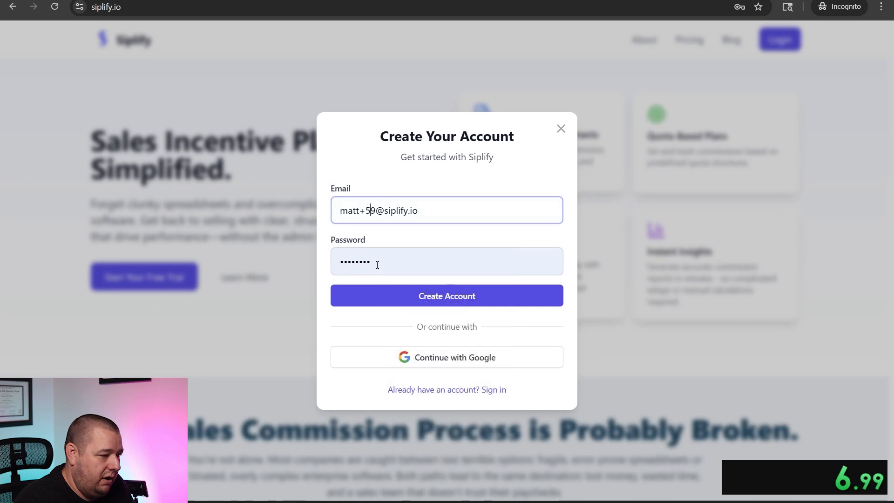
- Finish the account e-mail in the sign-up form and create the account
text(20)
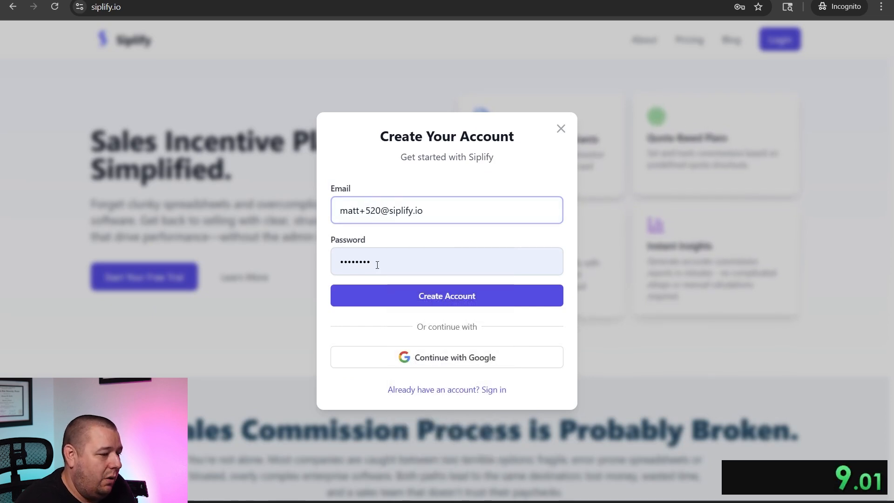
click(423, 295)
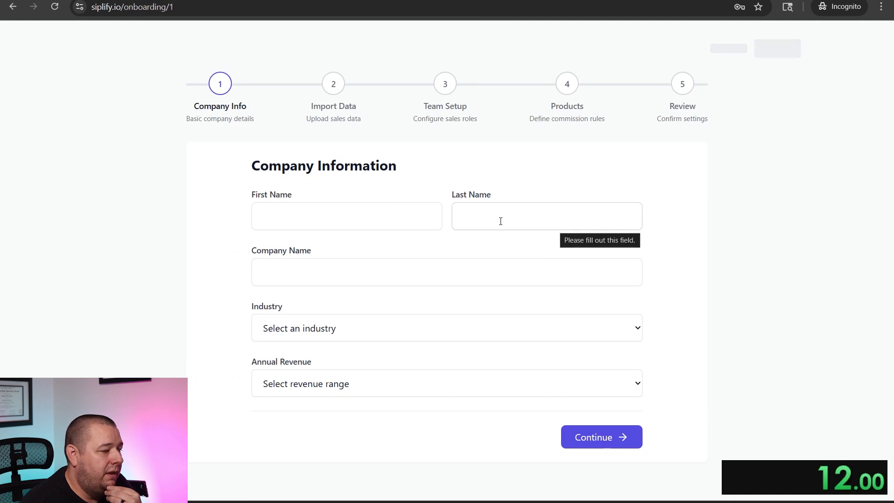
- Fill in the first and last name and enter TMB Analytics as the company name
click(388, 214)
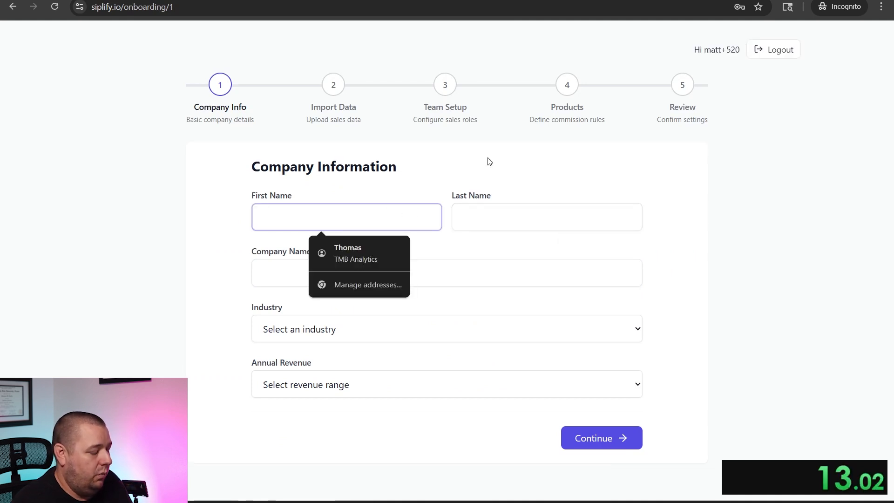
text(Matt)
key(Tab)
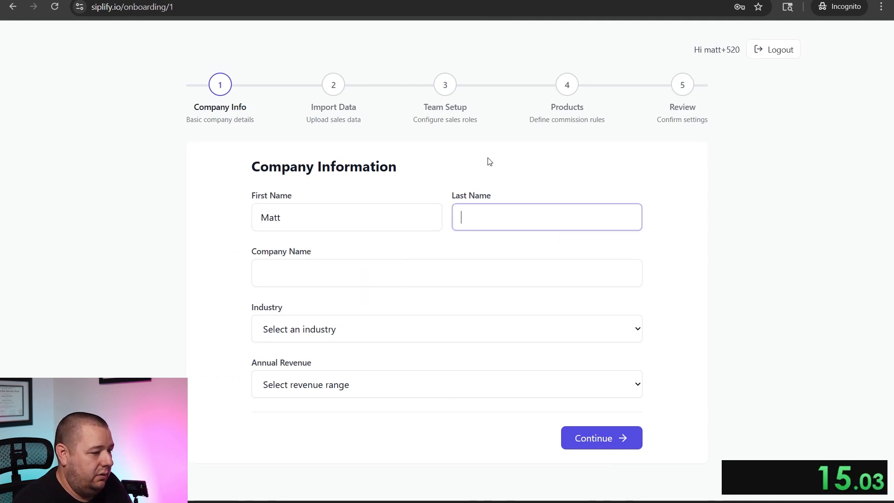
text(Brattin)
key(Tab)
text(TMB)
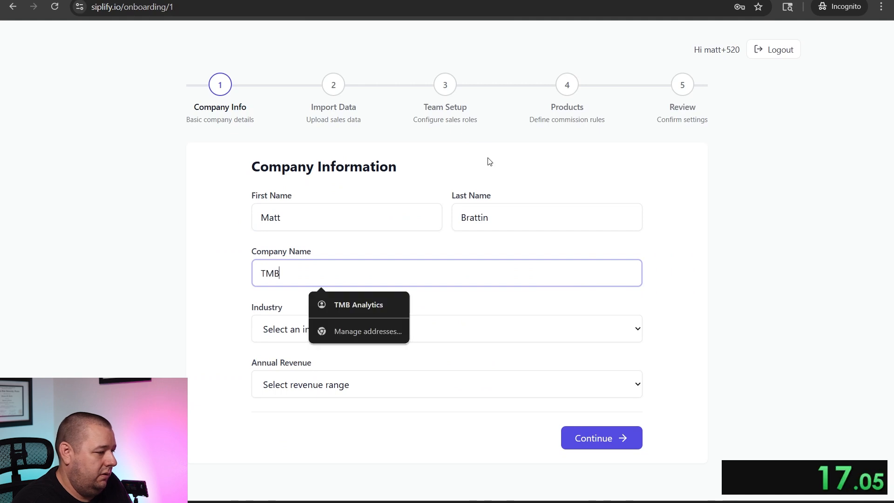
text( Analytics)
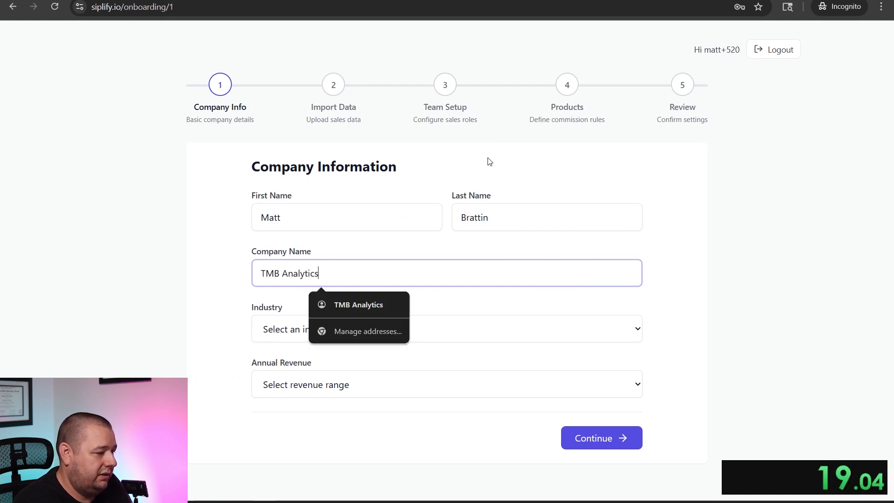
- Set the industry to Technology and annual revenue to $10M - $30M, and continue to the data import
key(Tab)
key(t)
key(Tab)
key(Down)
key(Down)
key(Down)
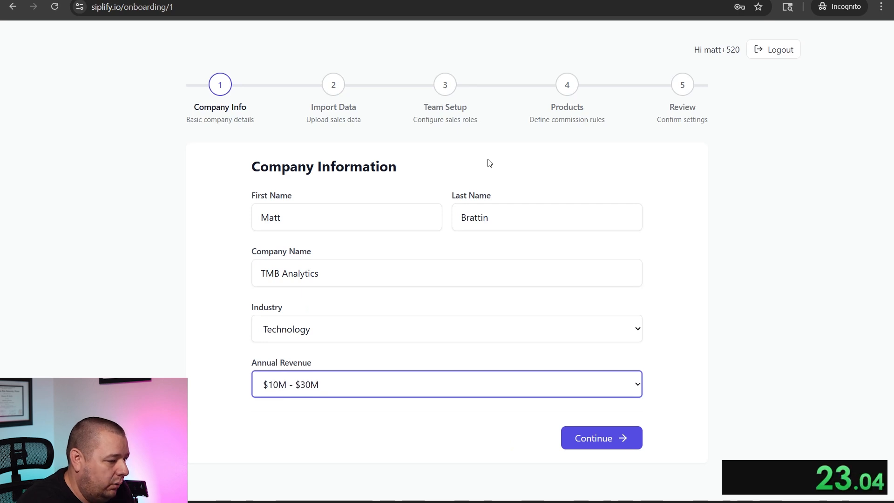
click(683, 401)
click(596, 435)
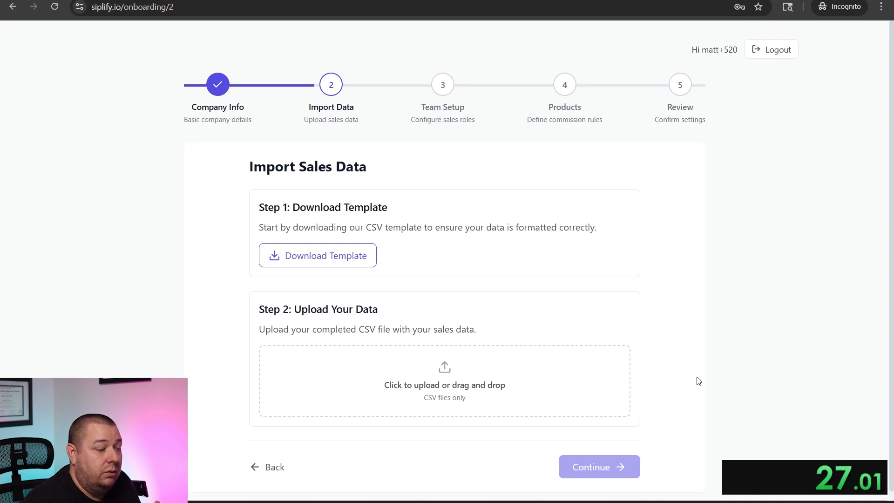
- Upload Sales Data Test File.csv as the sales data and continue to the team setup
click(456, 389)
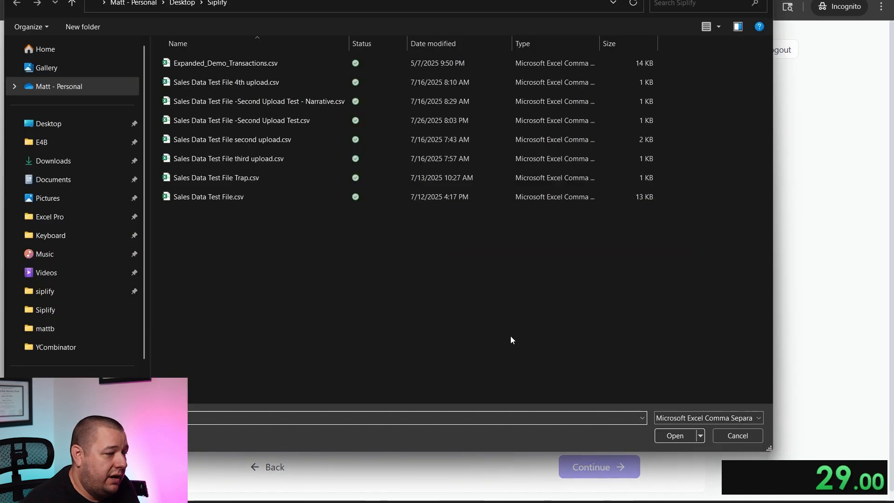
click(205, 198)
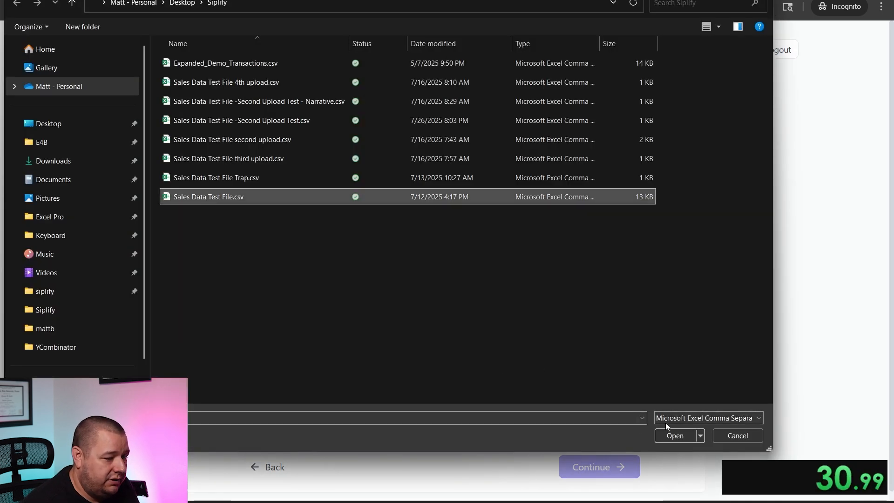
click(675, 430)
scroll(705, 315, down, 5)
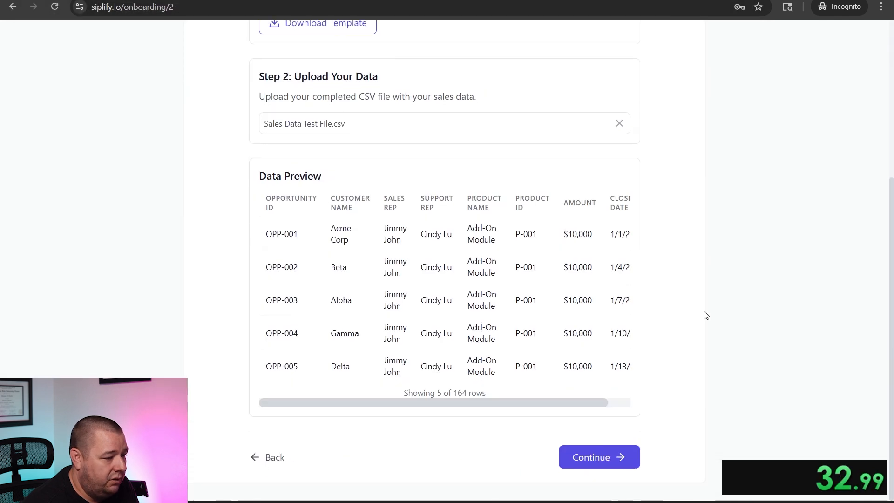
click(612, 456)
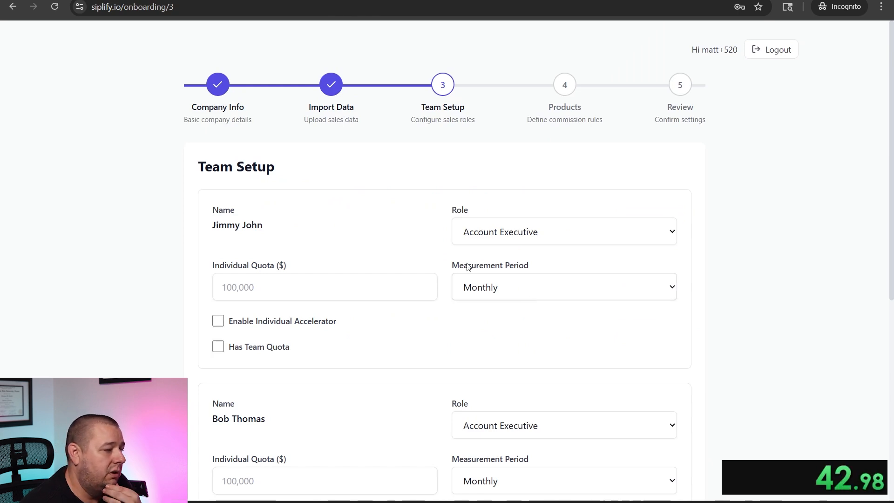
- Give the first sales rep an annual individual quota of $50,000 with an individual accelerator at an 80% achievement threshold
click(547, 289)
click(534, 310)
click(379, 295)
text(500000)
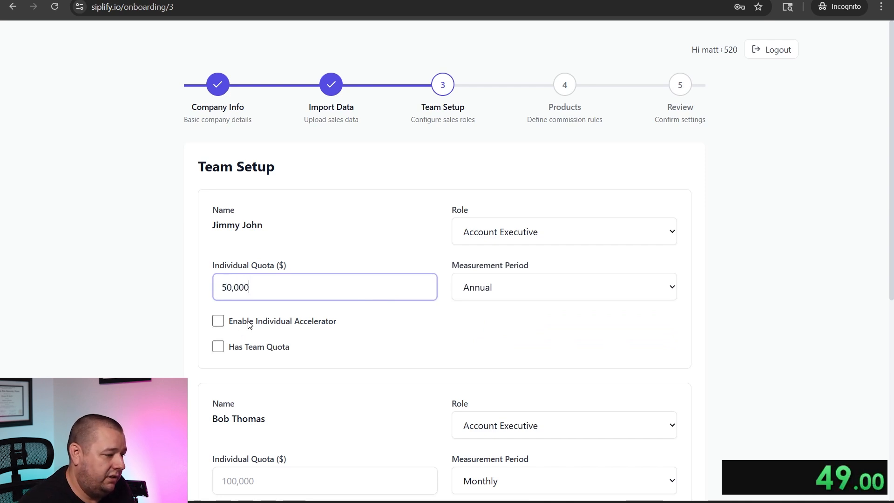
click(248, 321)
key(Tab)
text(80)
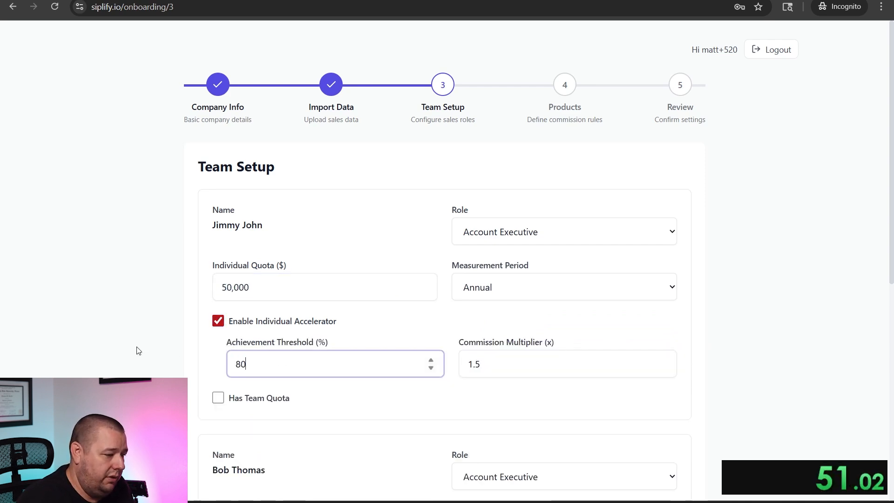
click(306, 392)
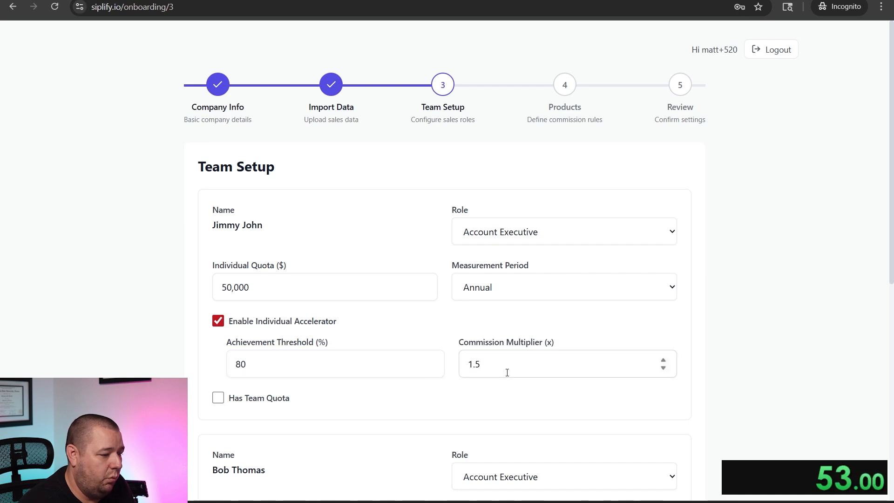
- Give the second sales rep an annual individual quota of $150,000 and enable the individual accelerator
scroll(507, 372, down, 5)
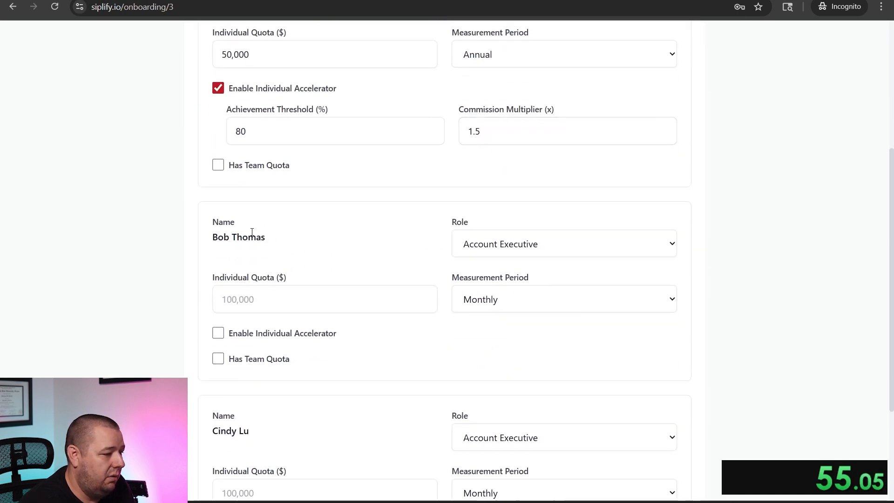
click(533, 298)
click(518, 320)
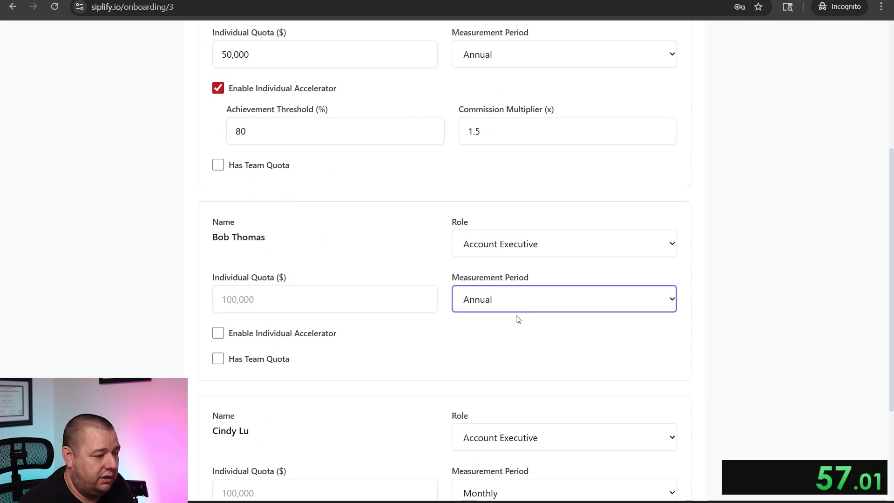
click(336, 307)
text(150,000)
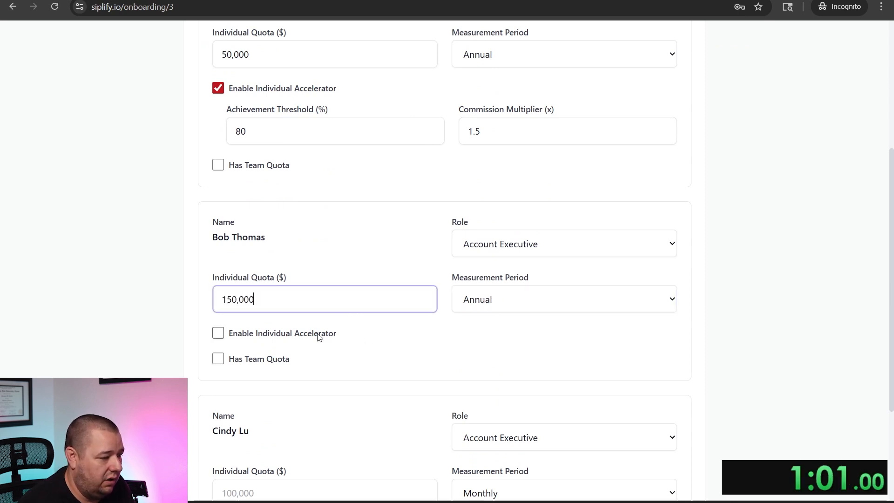
click(317, 334)
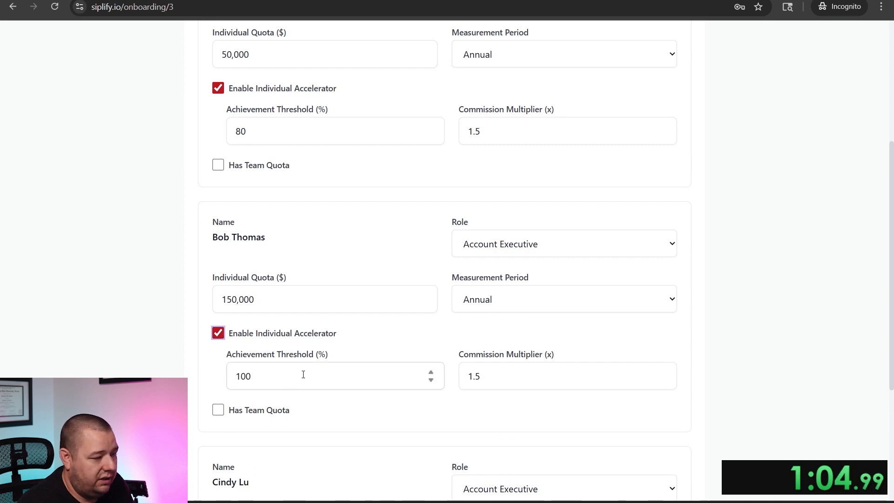
- Add an annual team quota of $175,000 to the second sales rep
click(245, 415)
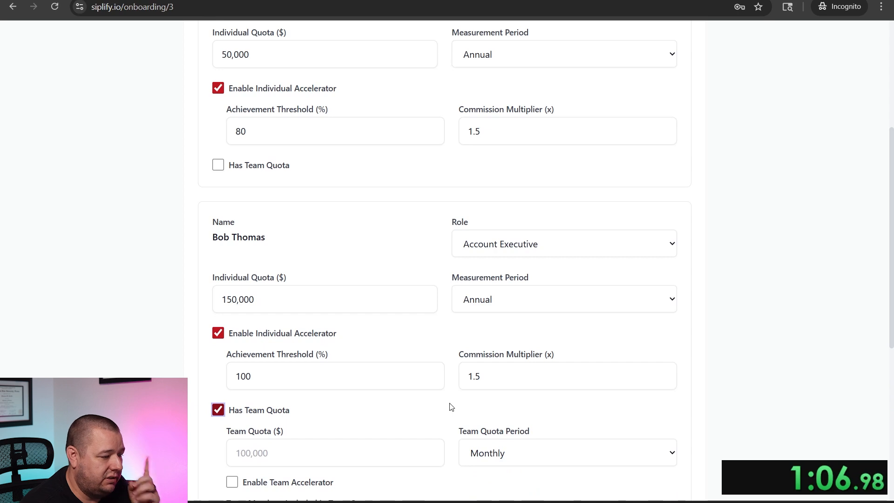
scroll(451, 407, down, 2)
click(518, 343)
click(513, 358)
click(365, 338)
text(1)
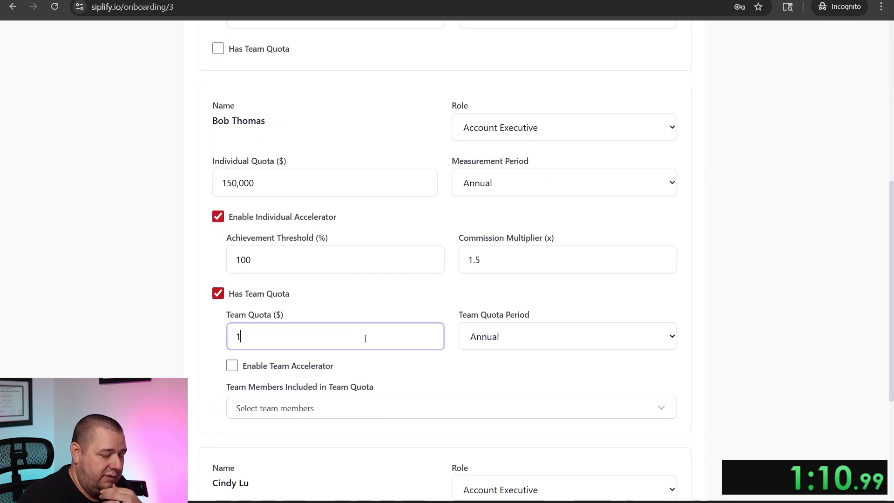
text(75)
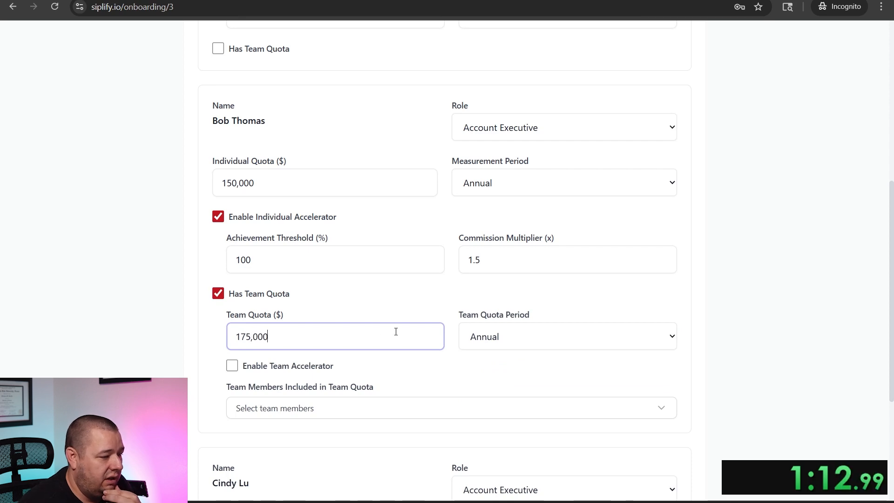
- Enable the second rep's team accelerator and include the first rep and the second rep themselves in the team quota
click(259, 367)
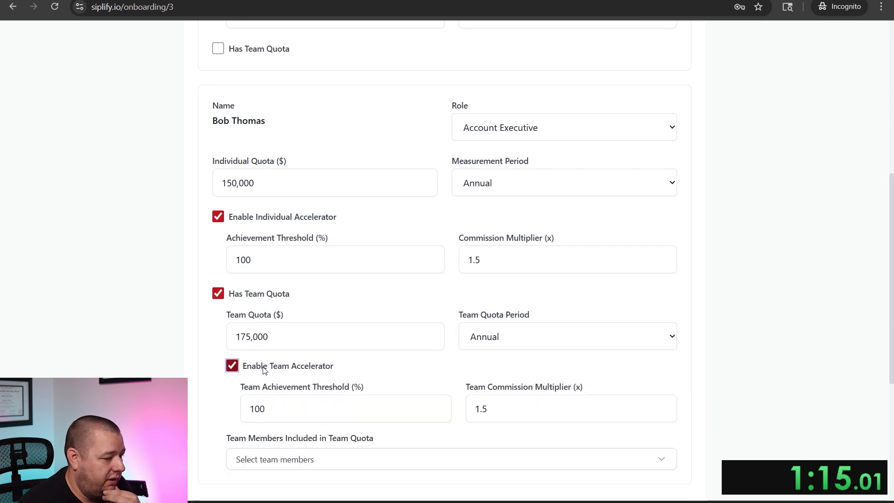
scroll(387, 385, down, 3)
click(329, 350)
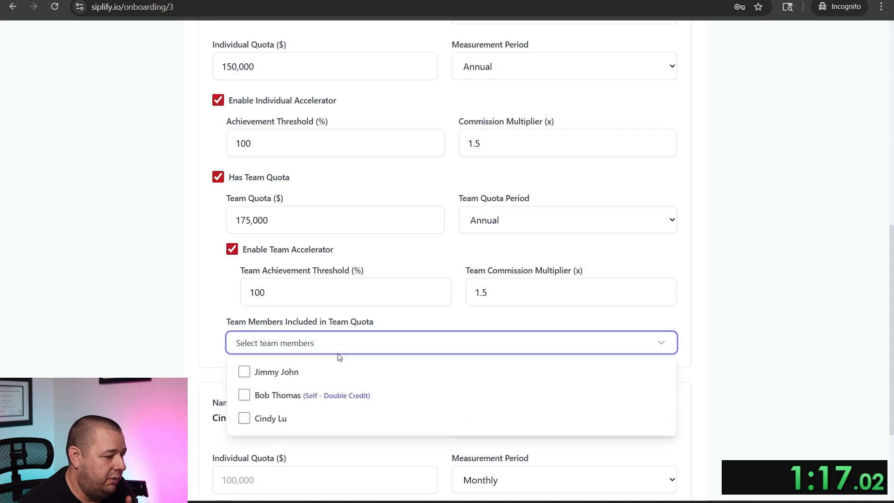
click(281, 373)
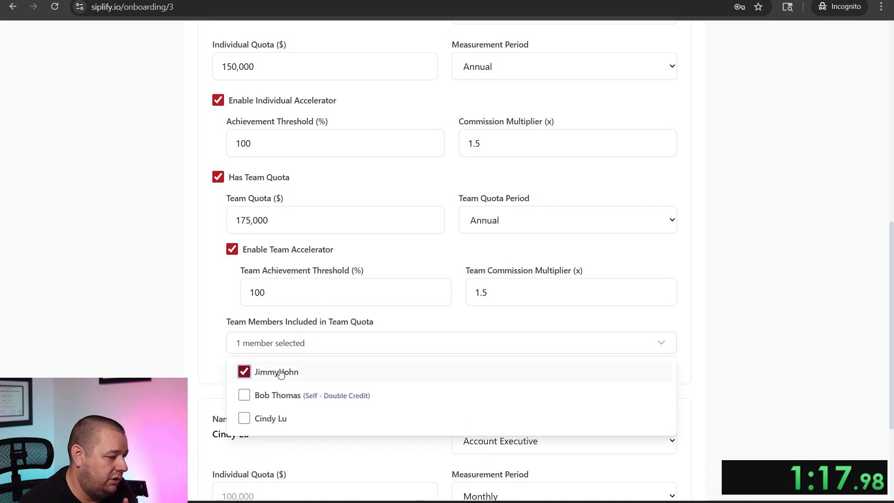
click(269, 398)
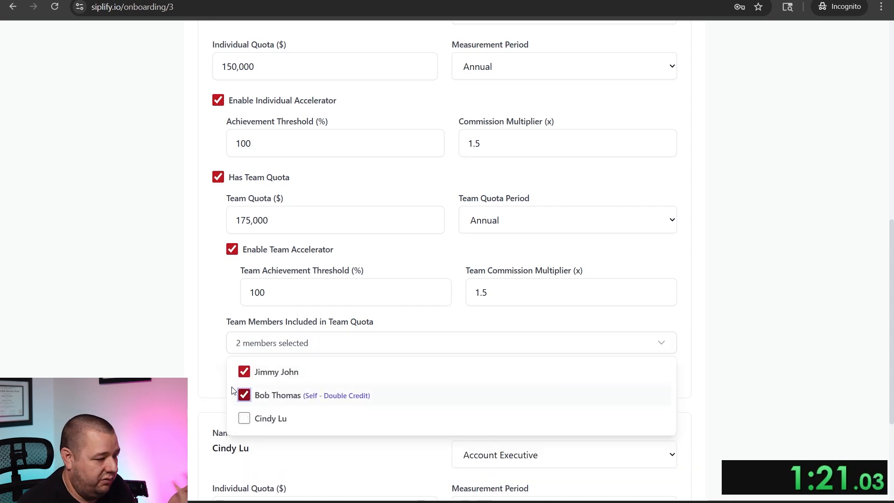
click(198, 366)
- Set the third team member's role to Sales Development Representative and continue to the product commission rules
scroll(421, 348, down, 1)
scroll(421, 348, down, 3)
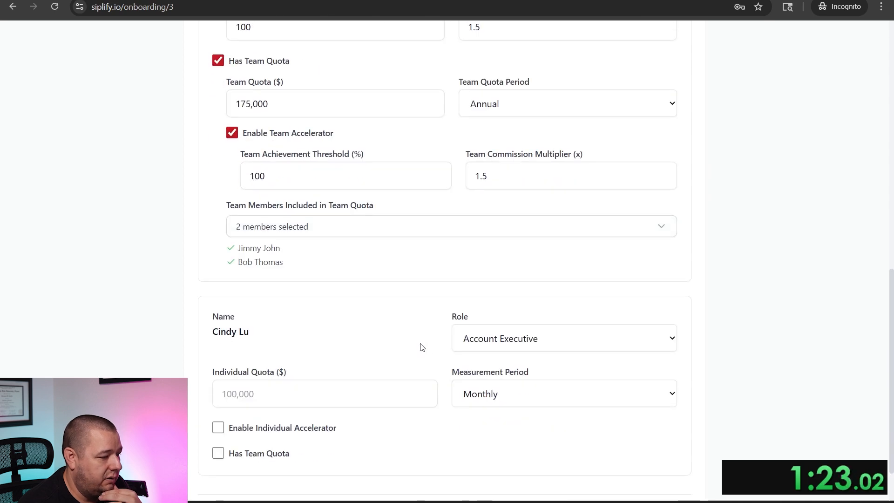
click(552, 285)
click(538, 332)
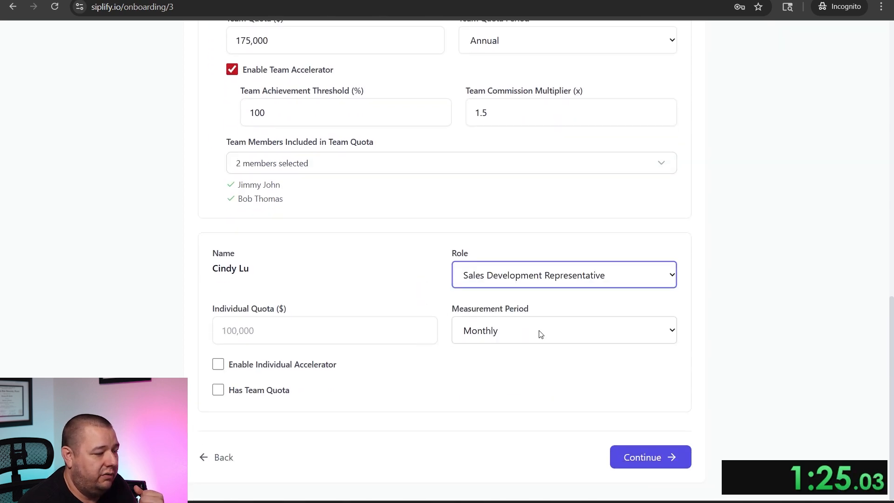
click(718, 300)
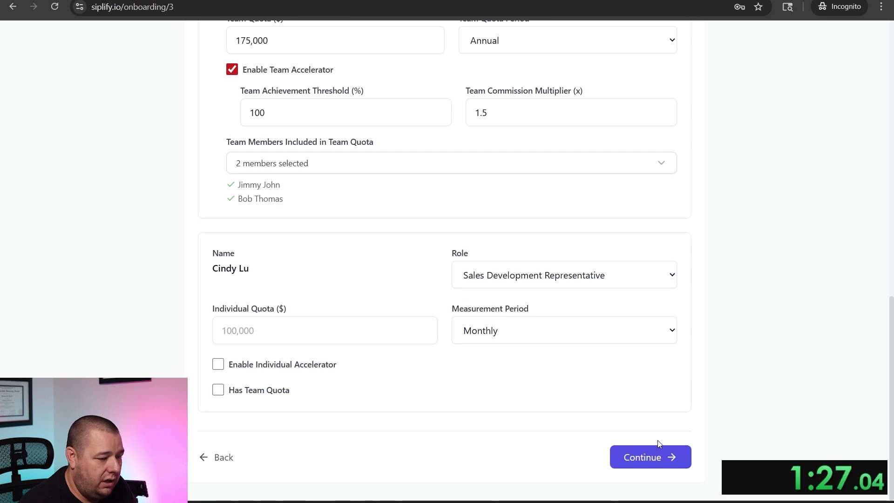
click(656, 456)
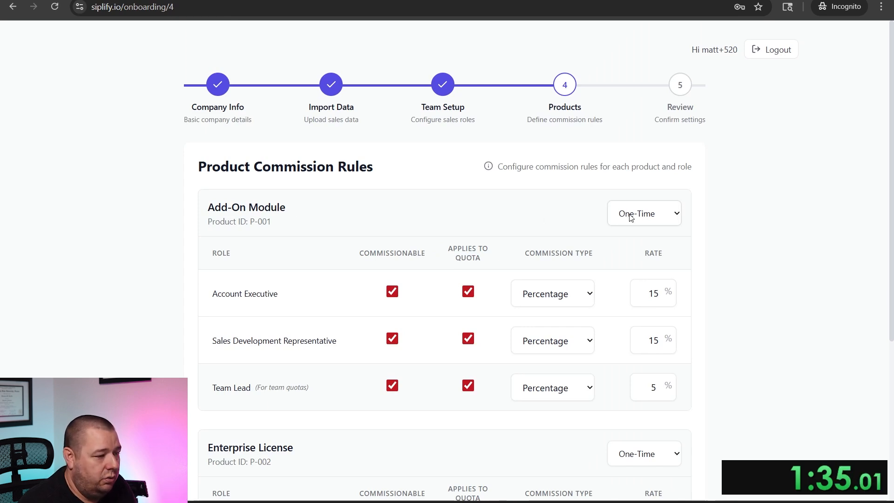
- Exclude the Add-On Module from quota for the Account Executive, Sales Development Representative and Team Lead roles
click(468, 292)
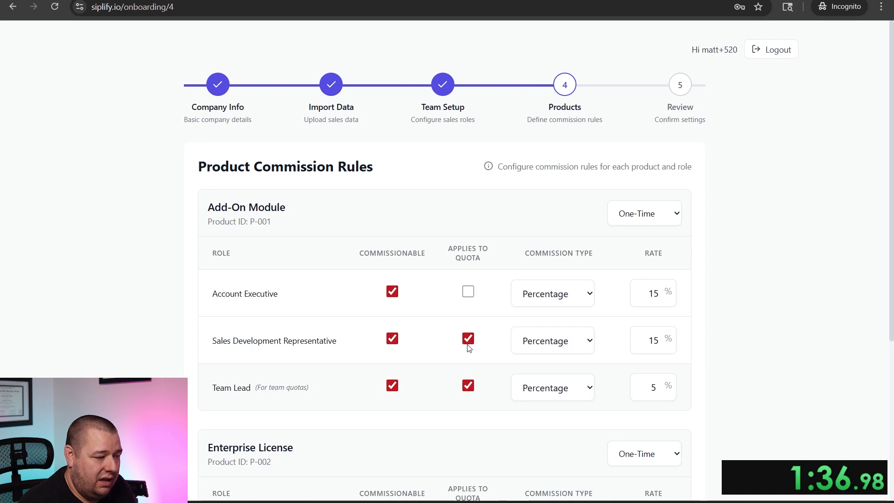
click(468, 339)
click(470, 382)
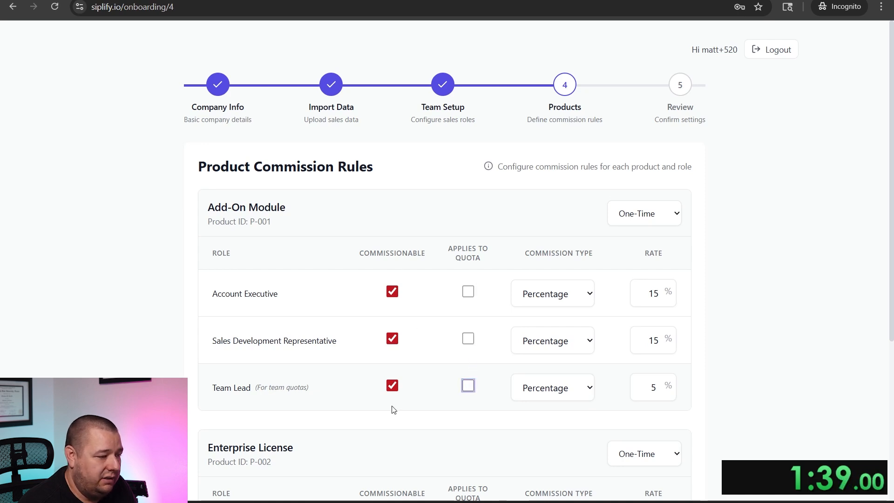
- Set the Sales Development Representative's Add-On Module commission to a flat amount of $50
click(582, 340)
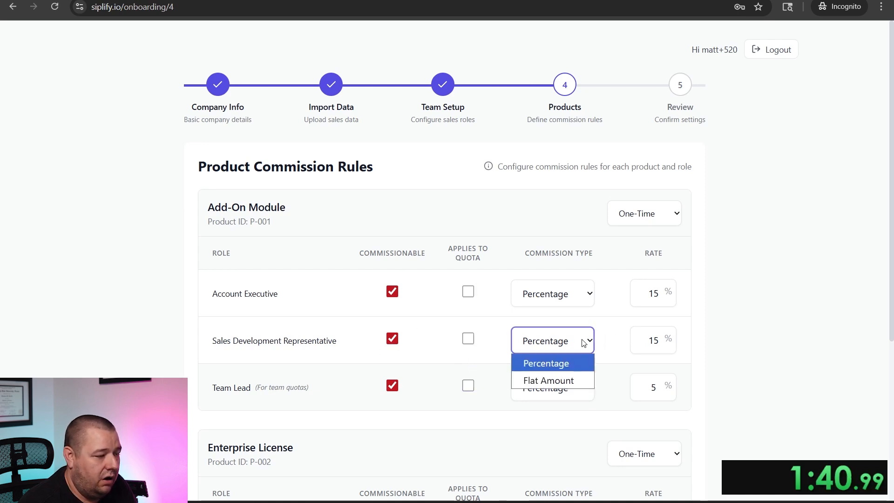
click(555, 380)
click(639, 339)
key(ctrl+a)
text(50)
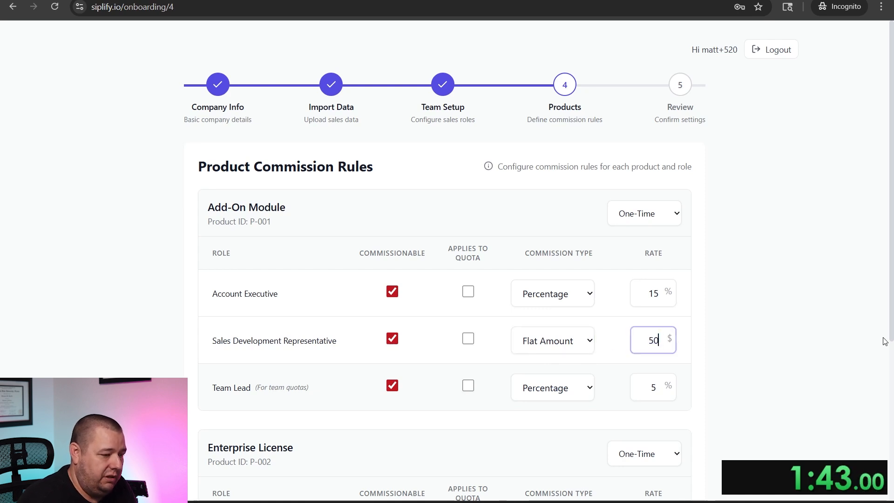
- Set the Account Executive's Add-On Module commission rate to 5% and make the Enterprise License a recurring product
click(654, 293)
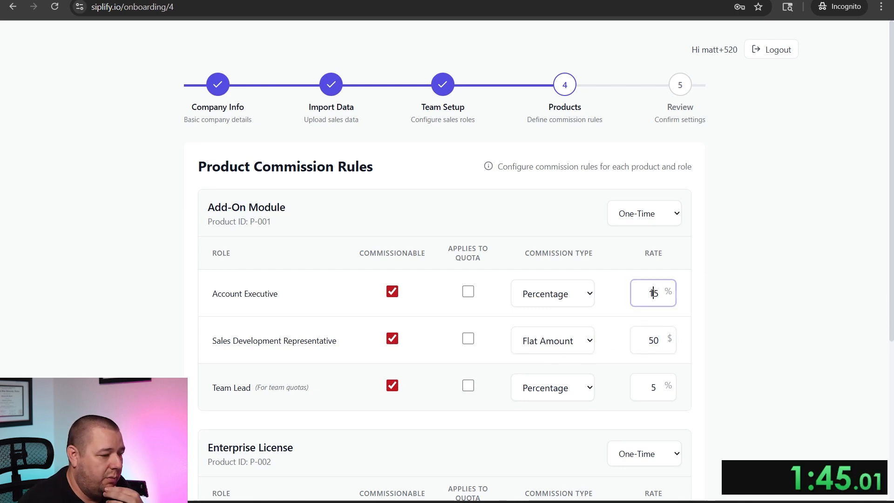
click(777, 310)
scroll(746, 277, down, 5)
click(633, 220)
click(630, 255)
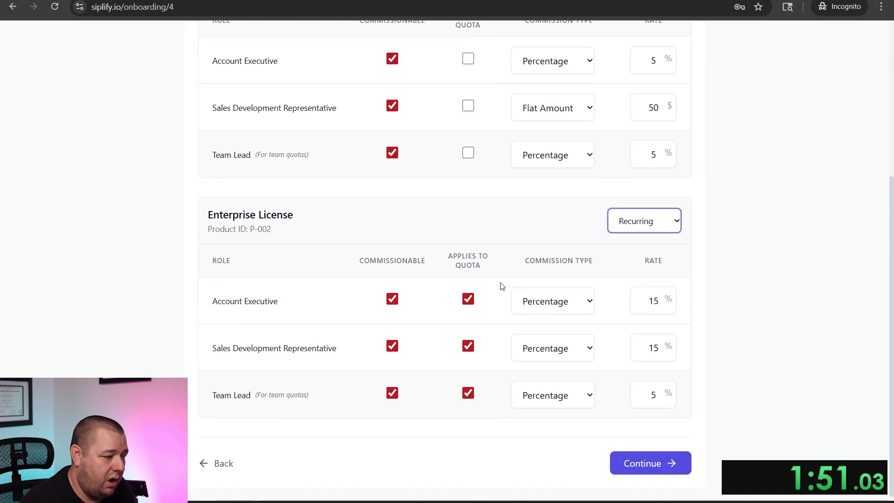
- Exclude the Enterprise License from quota for the Sales Development Representative and give that role a flat $100 commission
click(465, 347)
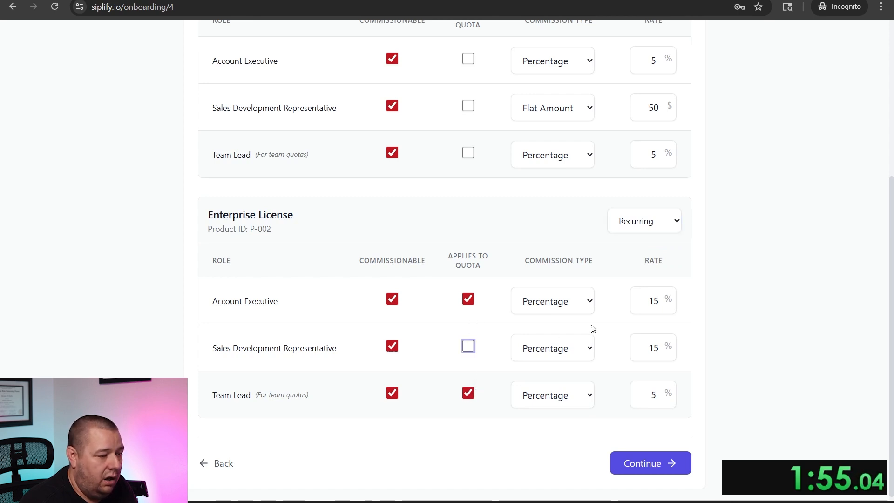
click(565, 353)
click(555, 381)
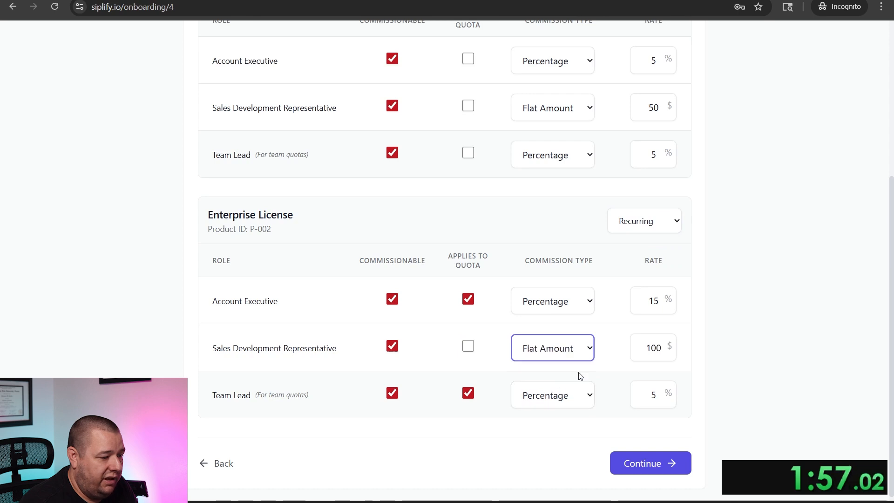
- Continue to the setup review, check the team and product configuration, and complete the setup
scroll(704, 323, down, 1)
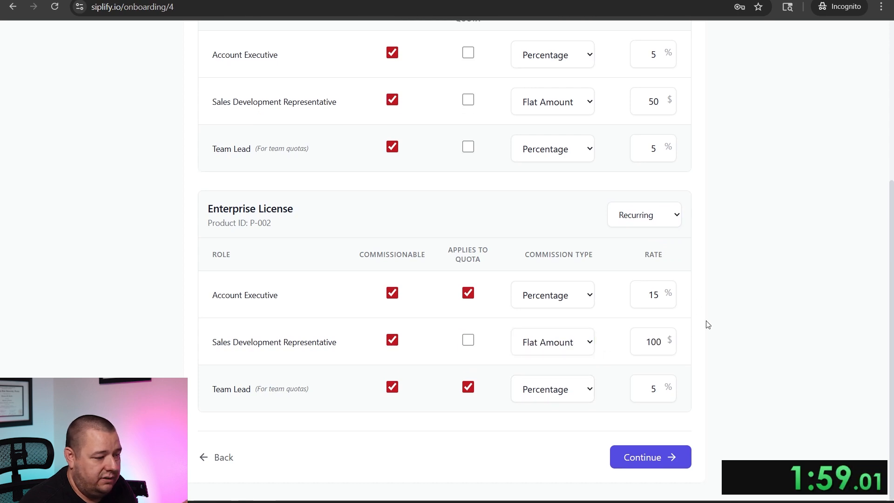
click(653, 457)
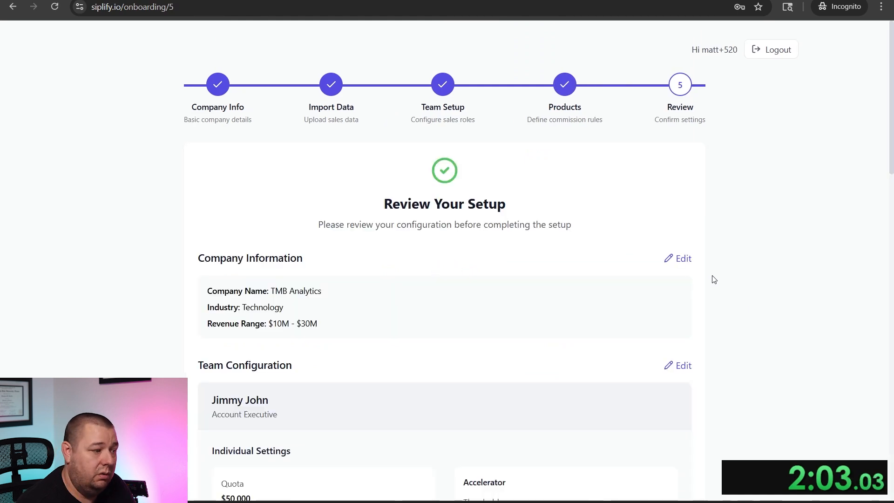
scroll(643, 278, down, 10)
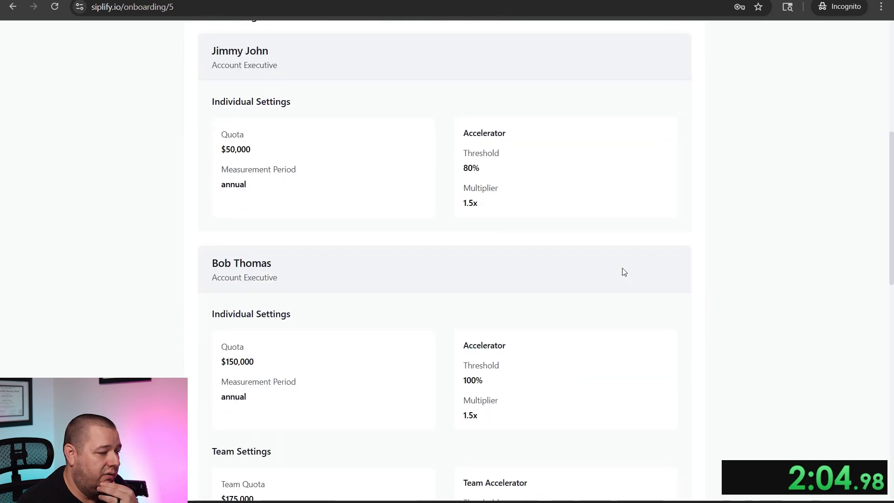
scroll(624, 272, down, 8)
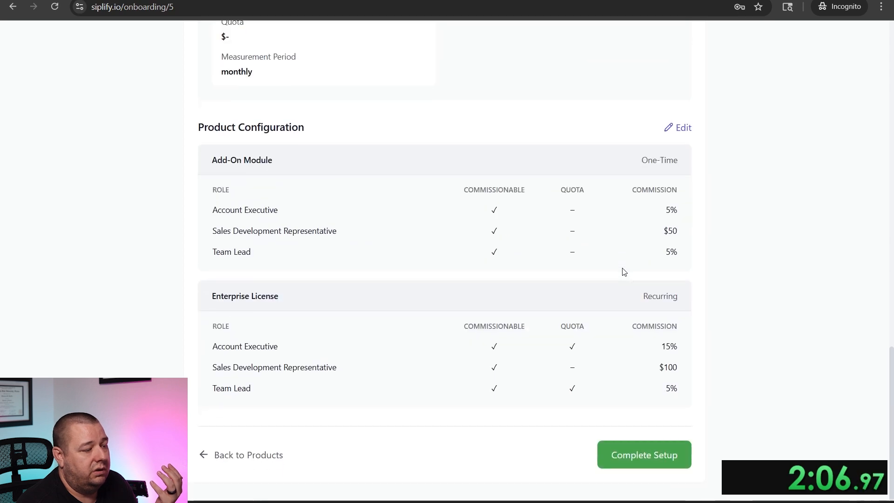
click(645, 458)
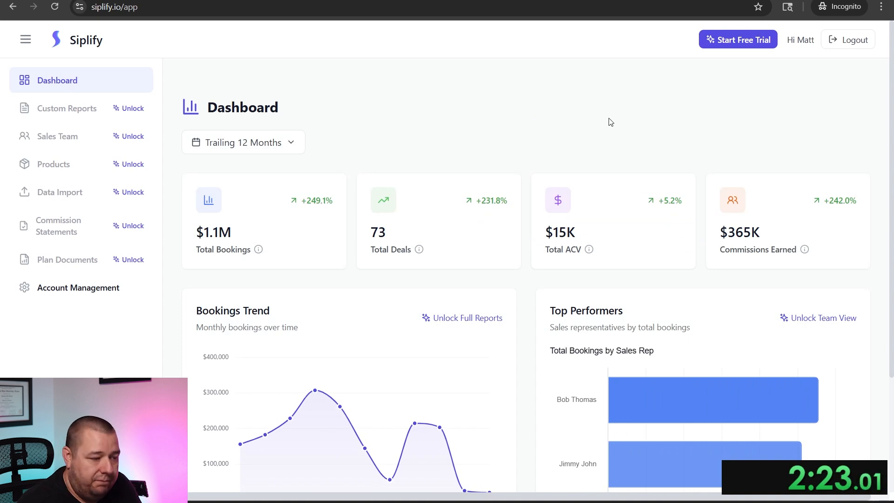
- Start the 10-day free trial of the monthly Admin Seat plan and complete its checkout
scroll(611, 122, down, 3)
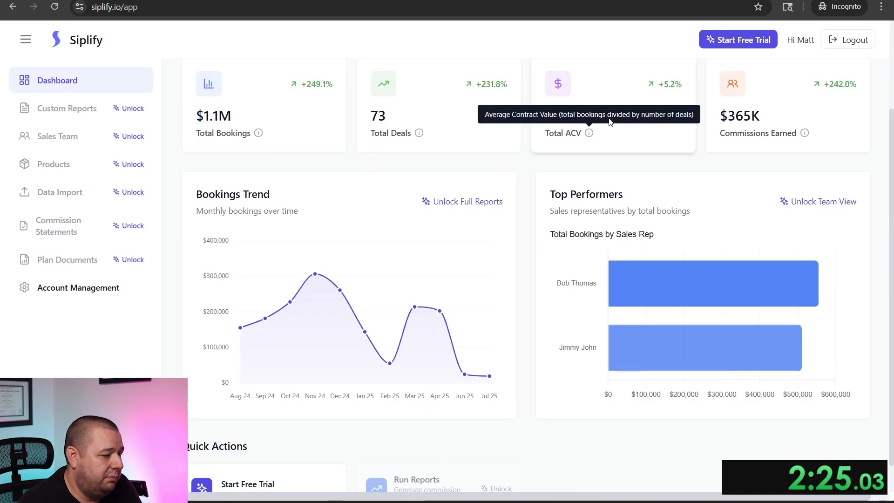
scroll(611, 123, up, 3)
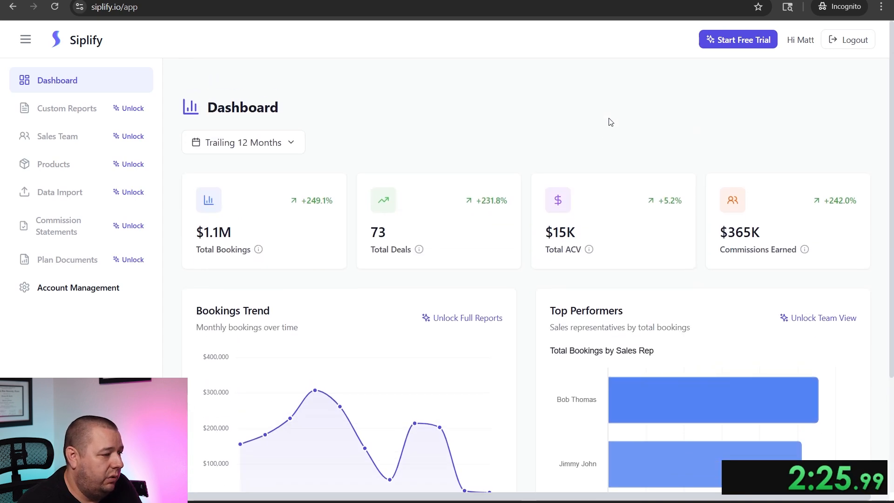
click(89, 231)
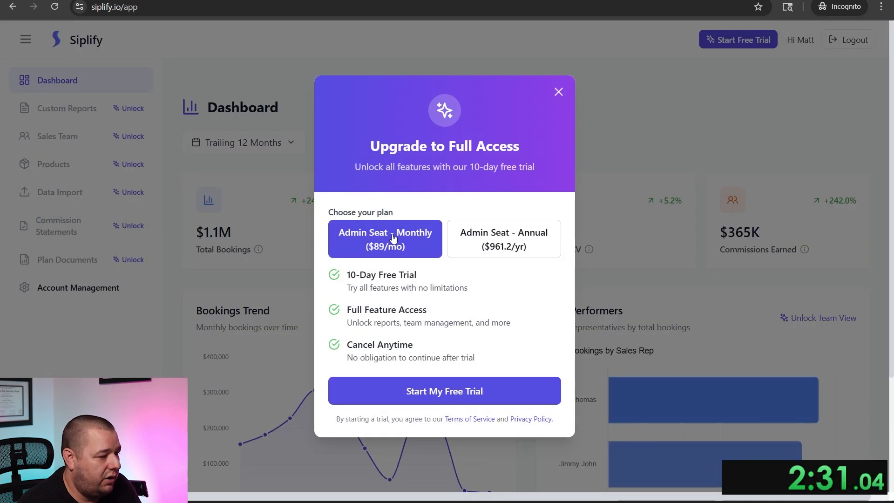
click(425, 397)
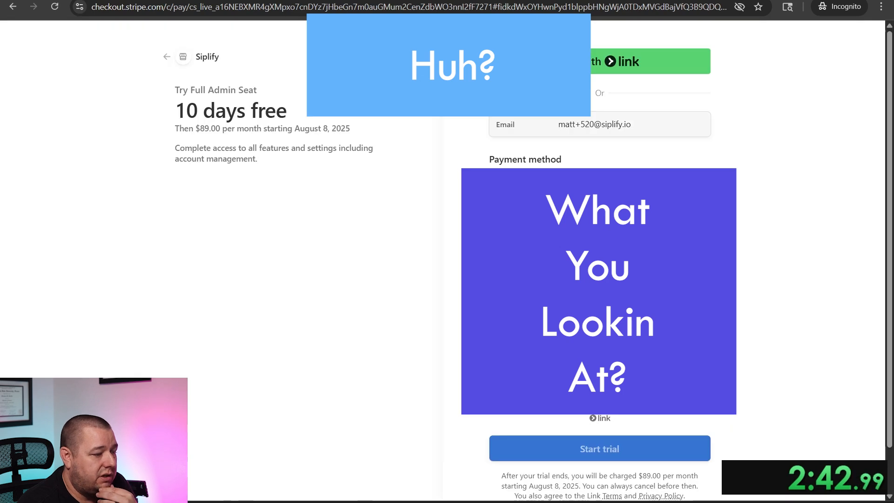
click(502, 357)
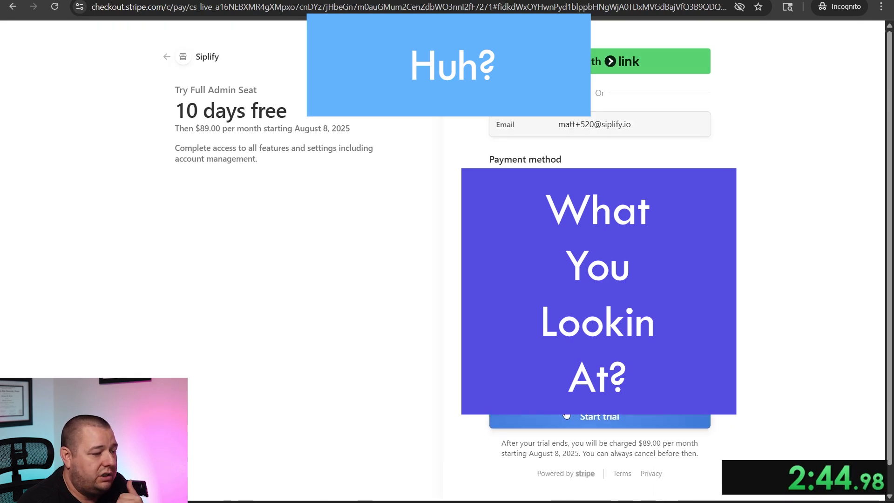
click(536, 410)
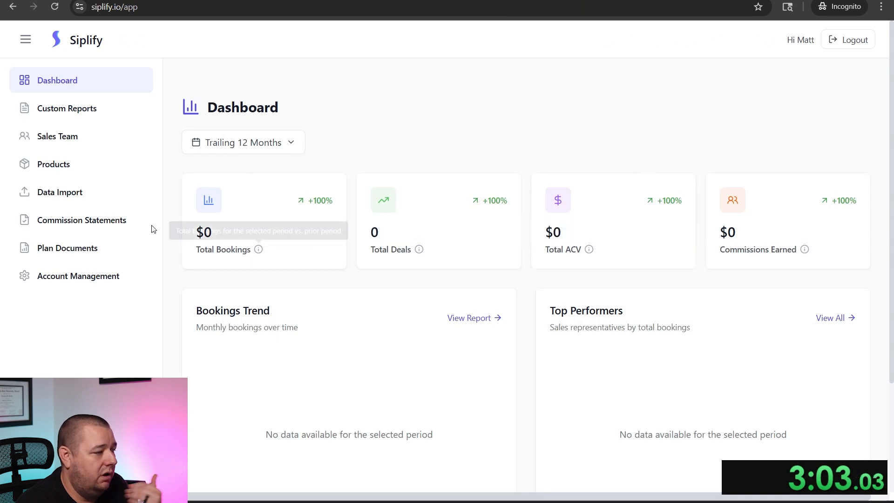
- Generate year-to-date commission statements for all sales reps
click(70, 223)
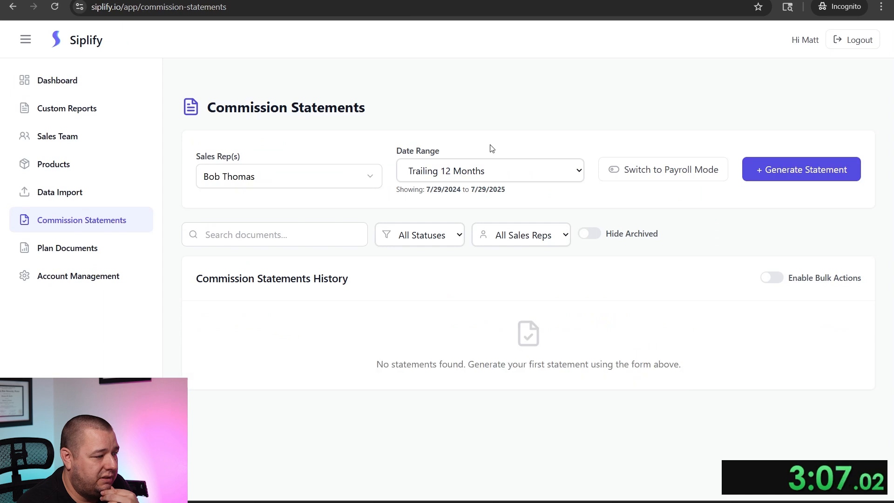
click(327, 179)
click(269, 204)
click(425, 146)
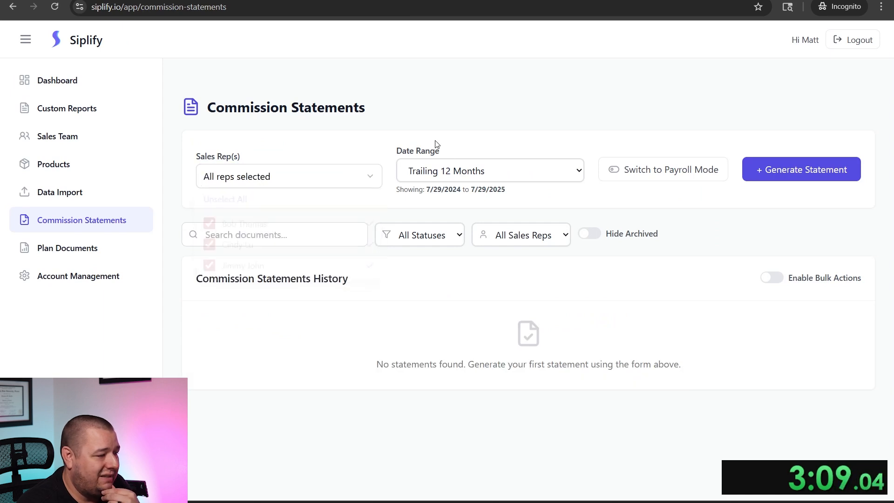
click(440, 171)
click(455, 224)
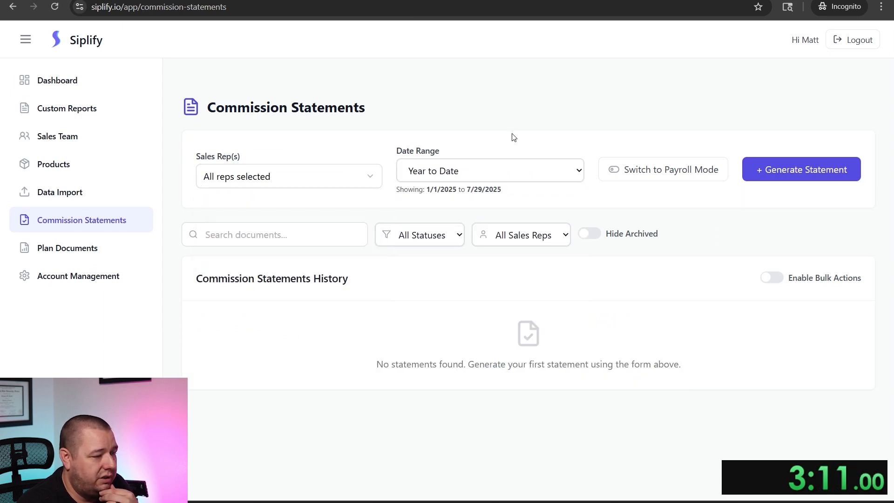
click(751, 177)
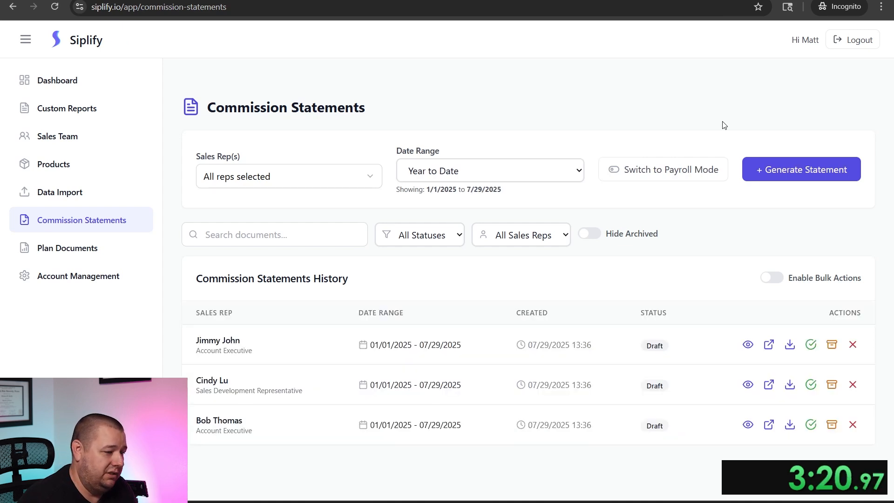
- Open the first listed Account Executive's commission statement, examine its commission totals and individual transactions, and close it
click(769, 345)
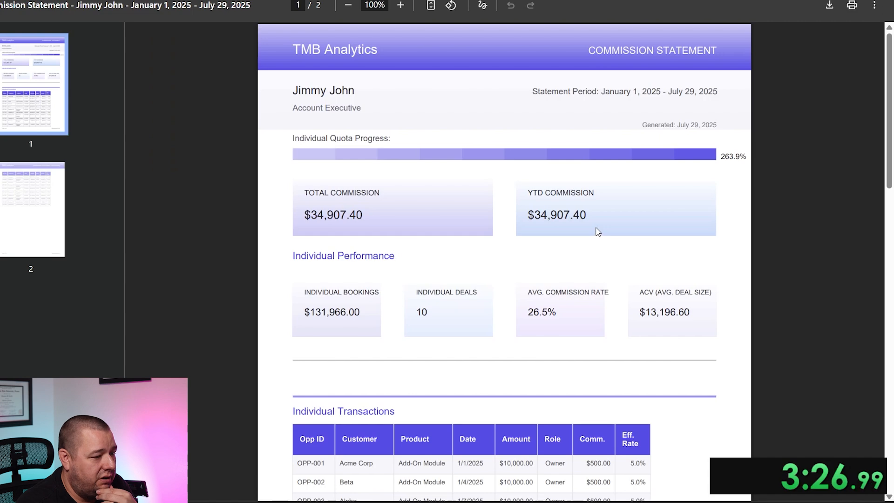
scroll(598, 231, down, 3)
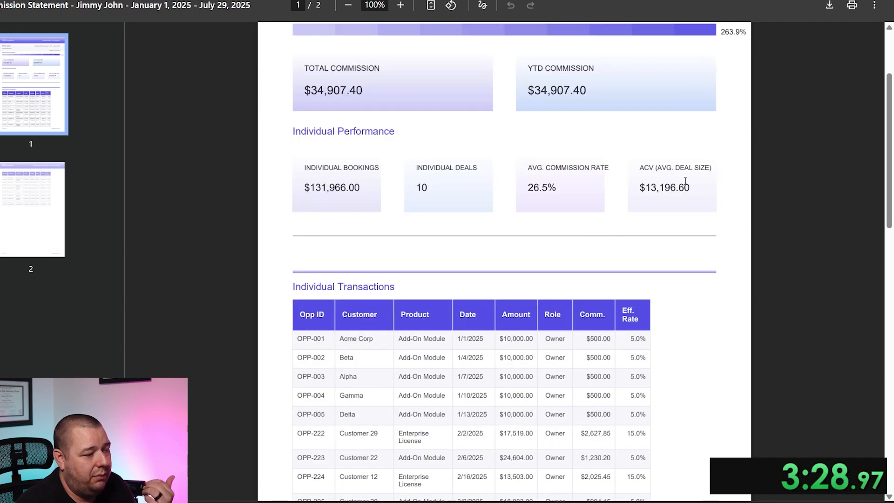
scroll(598, 250, down, 6)
scroll(598, 250, down, 12)
scroll(605, 250, up, 3)
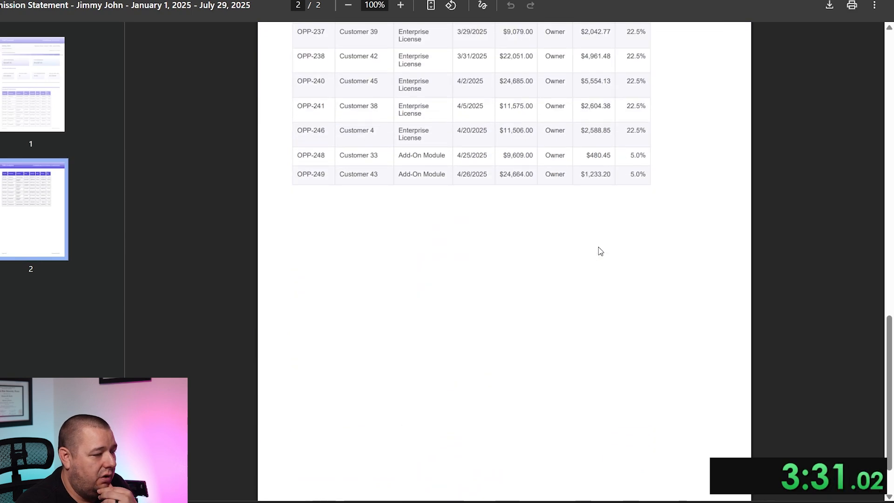
scroll(631, 254, up, 18)
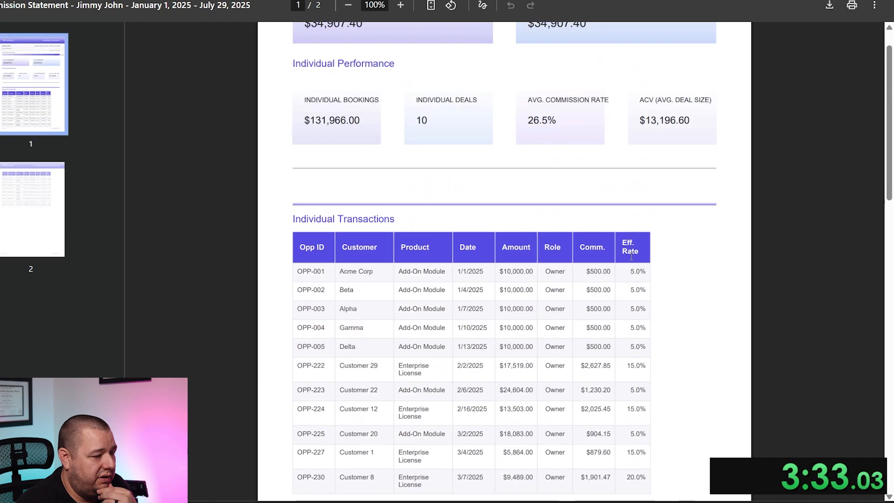
key(ctrl+w)
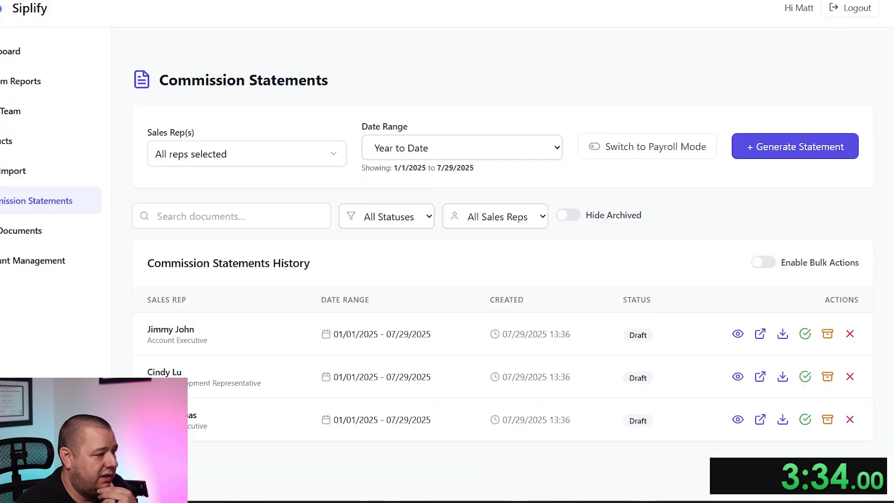
- Open the Sales Development Representative's commission statement, examine its support transactions on all pages, and close it
click(761, 377)
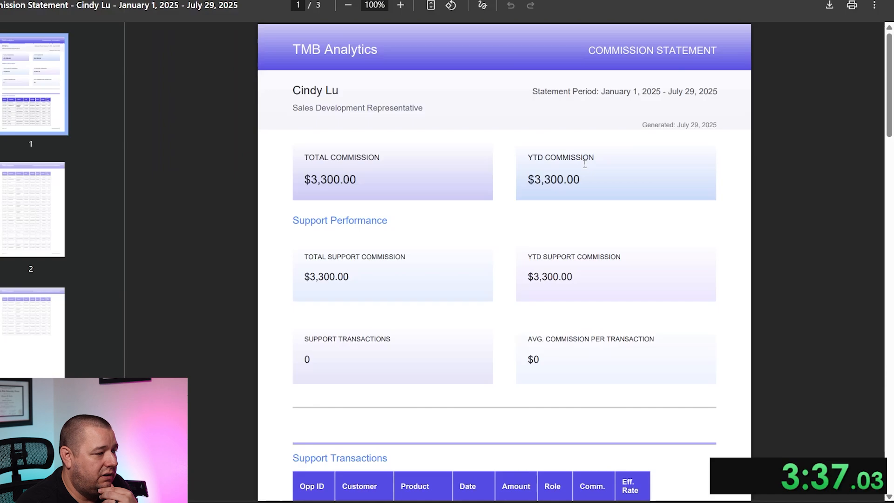
scroll(466, 177, down, 10)
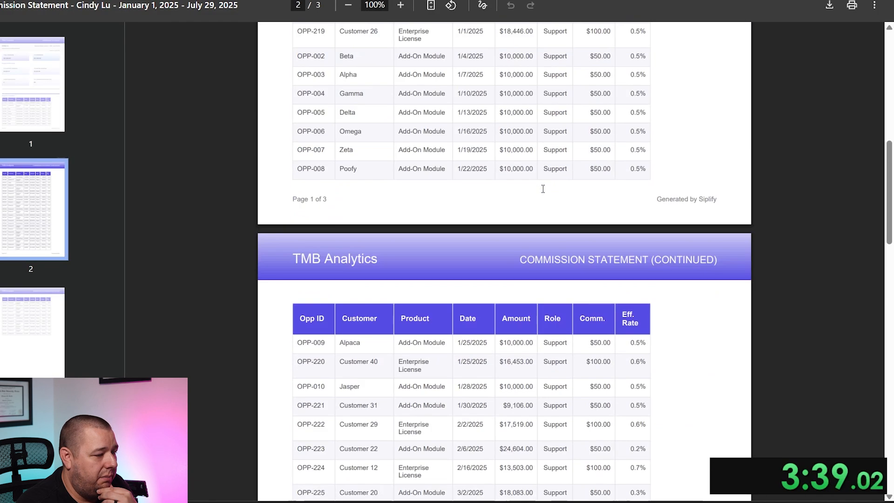
scroll(543, 186, down, 6)
scroll(543, 189, down, 10)
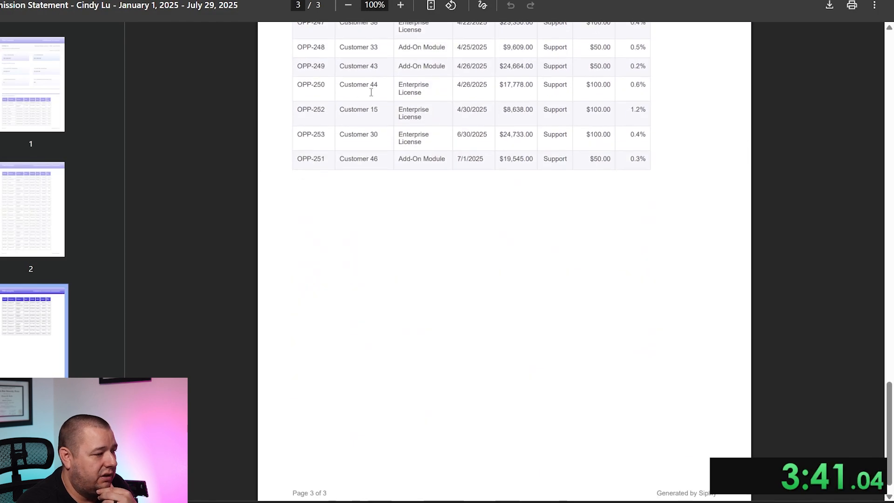
key(ctrl+w)
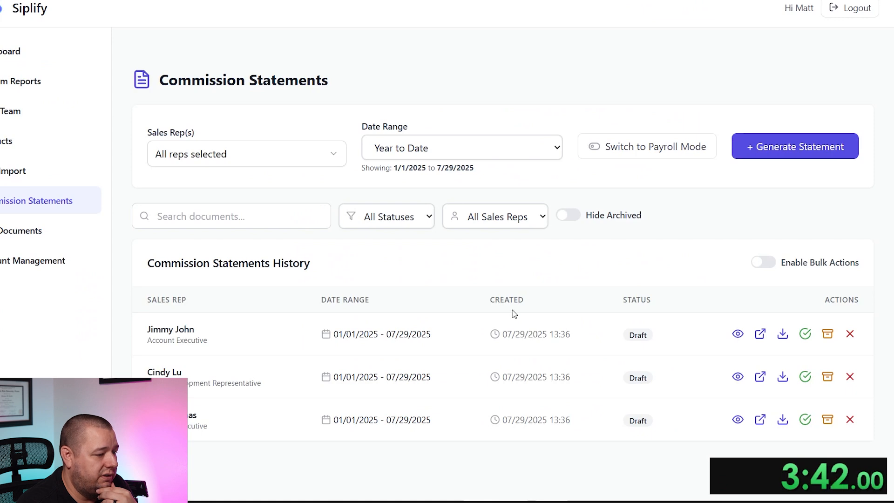
- Open the last listed Account Executive's commission statement, examine the individual and team lead transactions, and return to Commission Statements
click(761, 422)
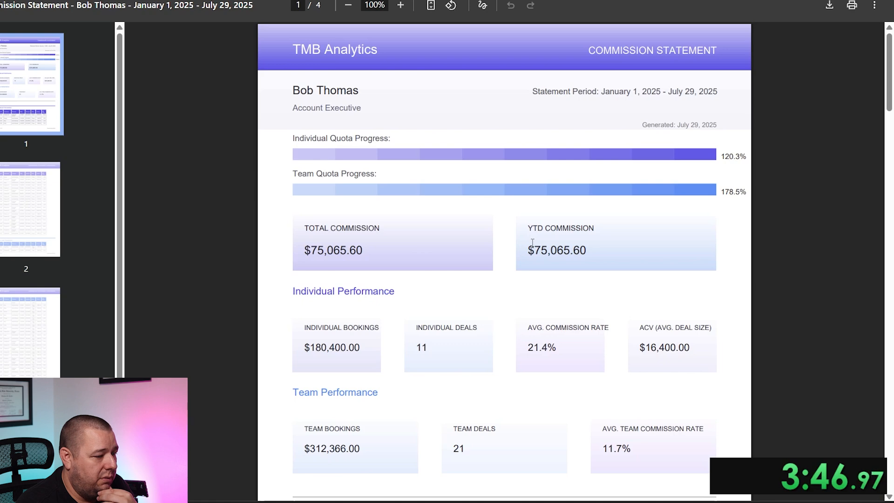
scroll(532, 243, down, 8)
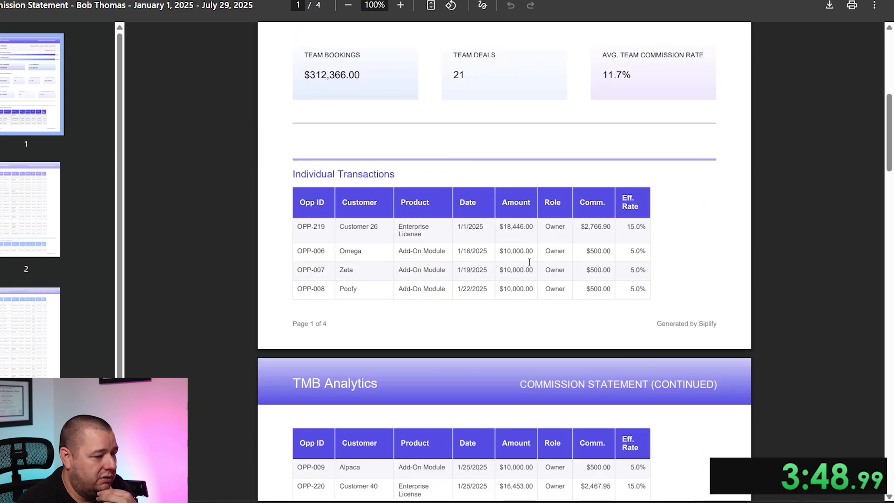
scroll(530, 262, down, 18)
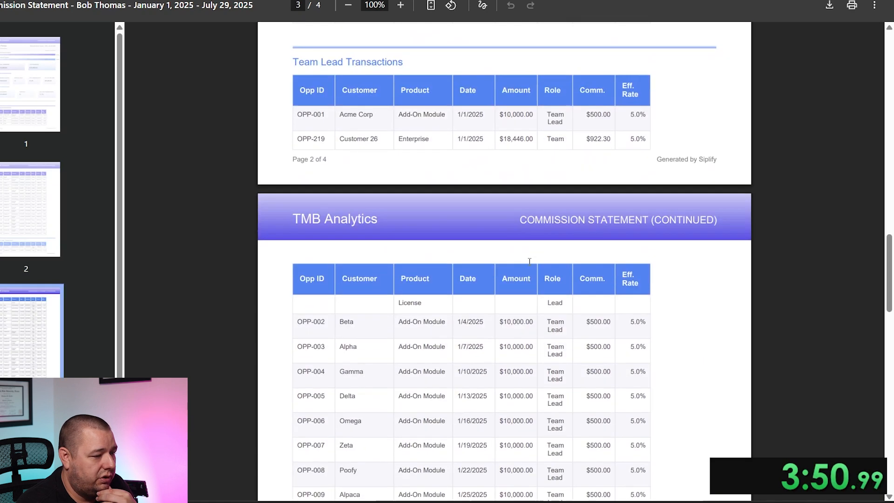
scroll(445, 208, down, 12)
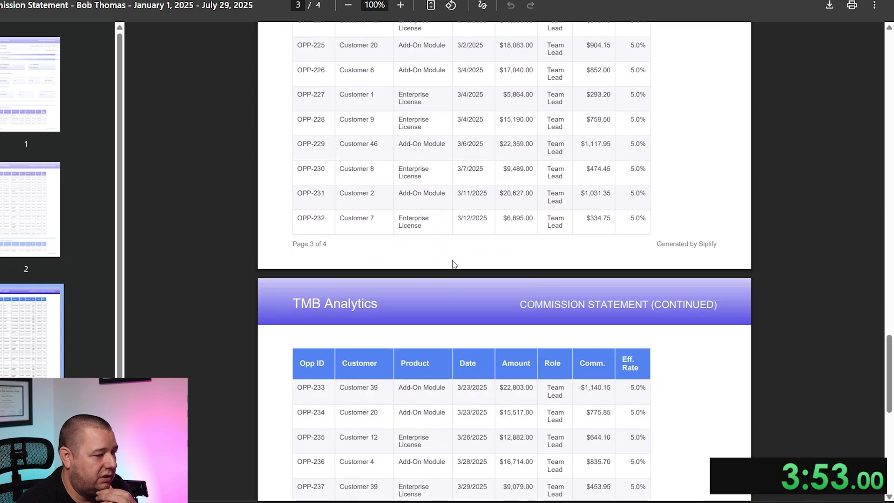
click(103, 1)
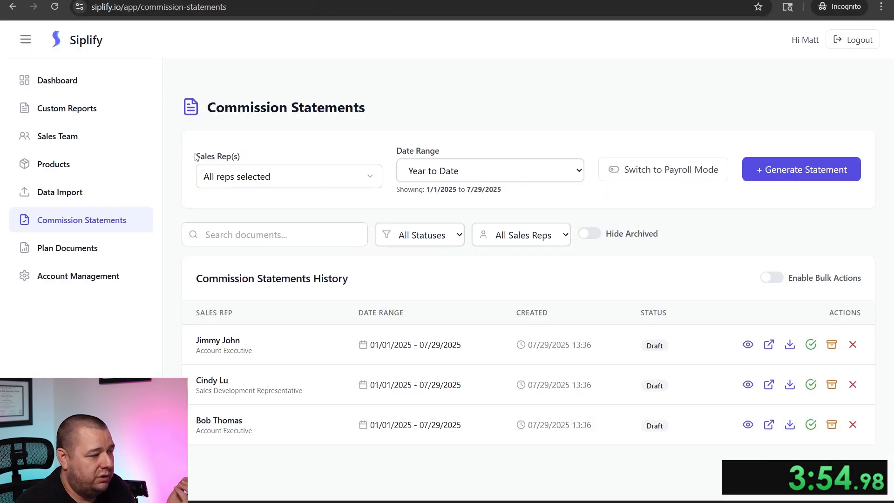
- Open Custom Reports and examine the transaction details for the trailing 12 months
click(81, 112)
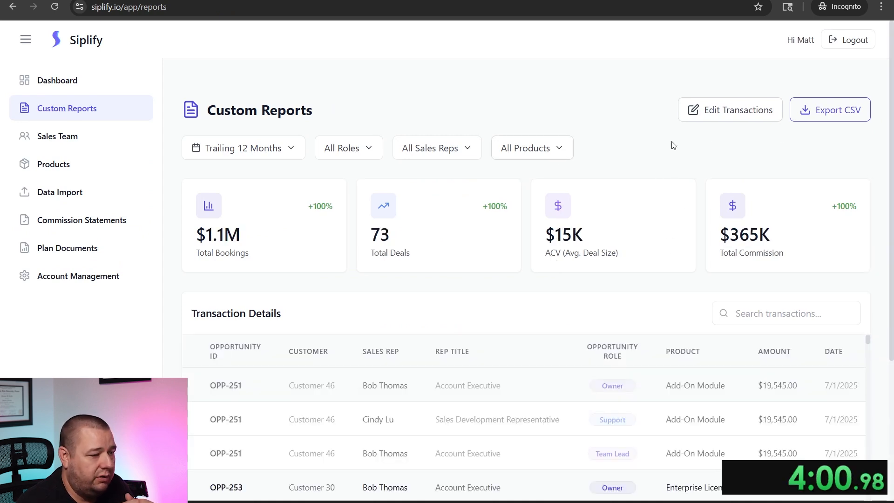
scroll(654, 302, down, 10)
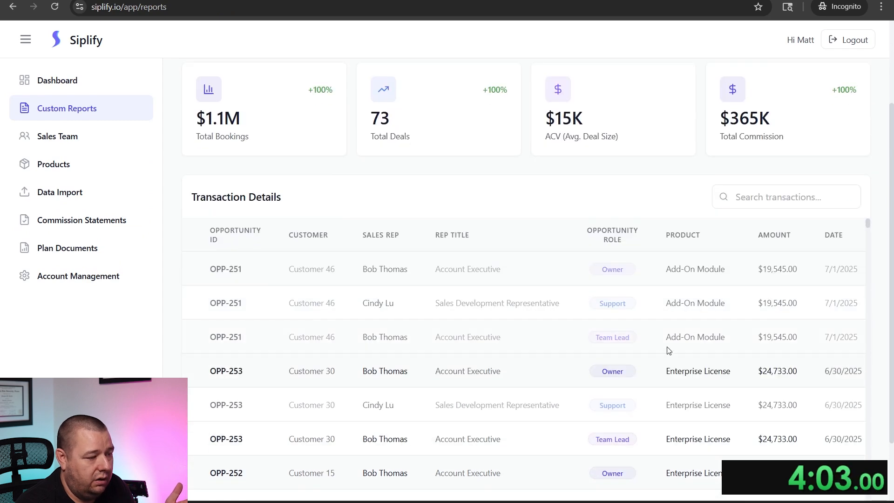
- Examine the transaction details table for the plan term, commission amount and effective rate of each opportunity
scroll(678, 354, down, 6)
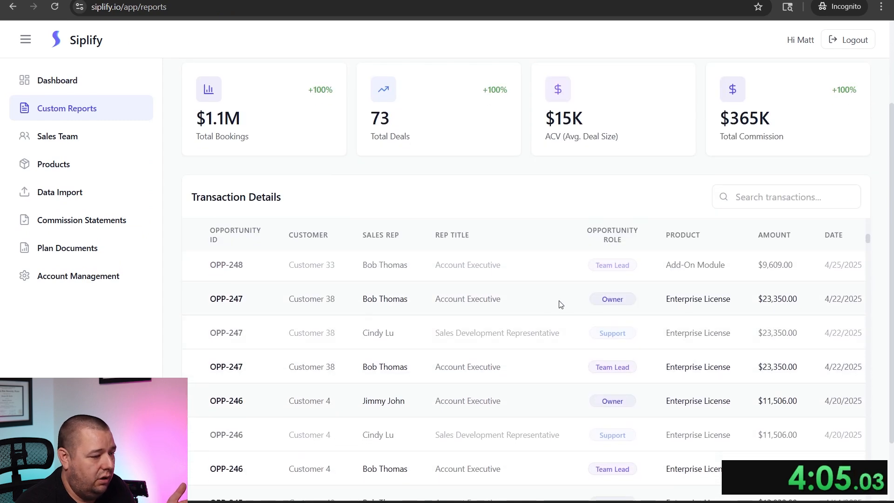
scroll(631, 321, down, 3)
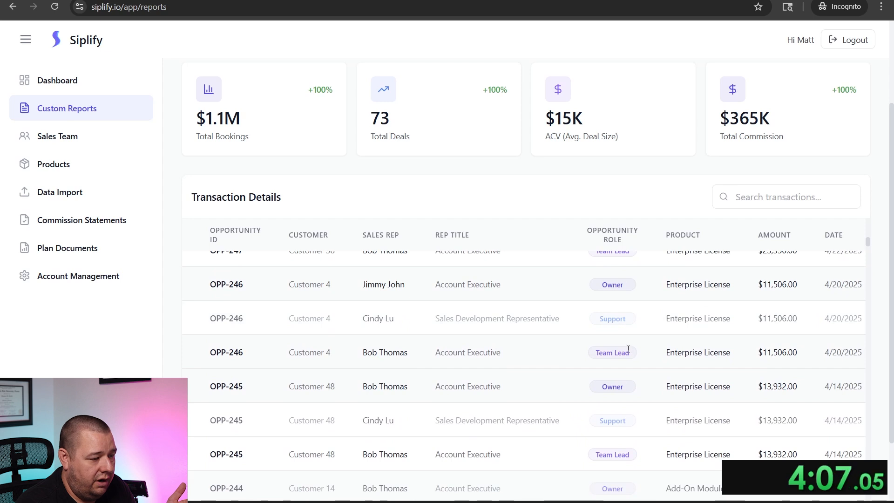
scroll(629, 349, right, 4)
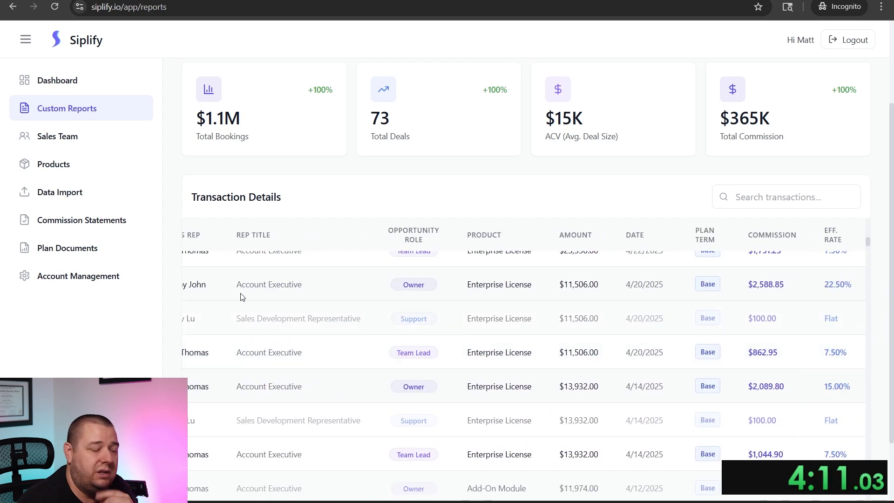
- Open Plan Documents and select all sales reps for the new plan document
click(55, 249)
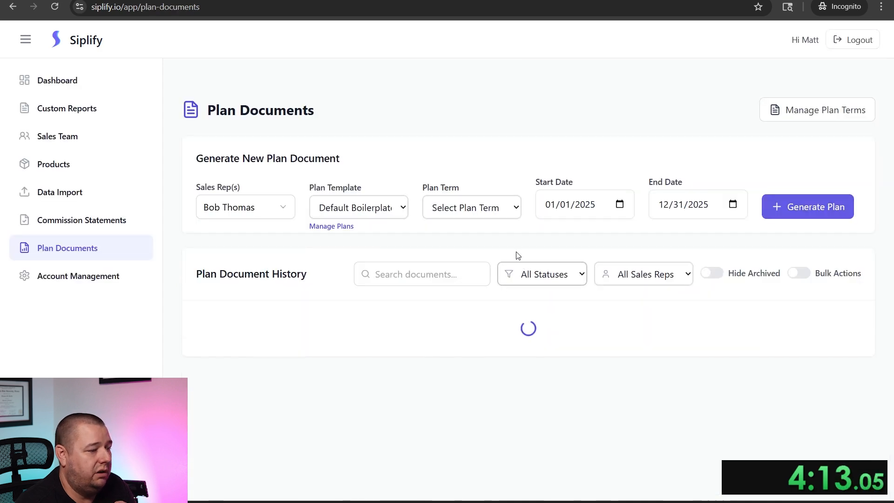
click(246, 210)
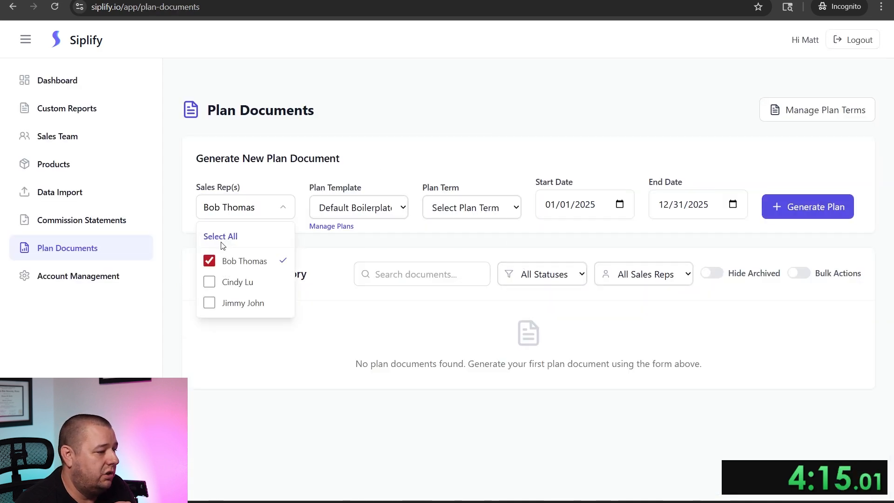
click(225, 236)
click(368, 150)
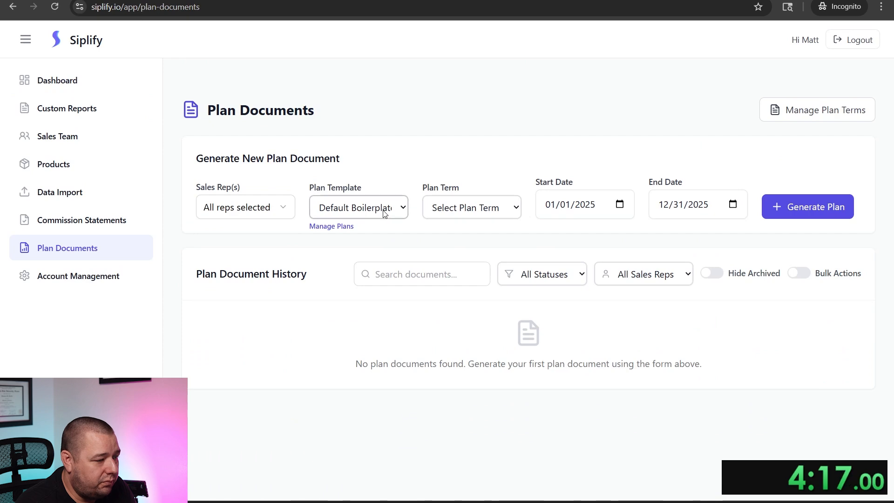
- Examine the Default Boilerplate template's plan overview and compensation sections, and leave the template editor without saving
click(343, 226)
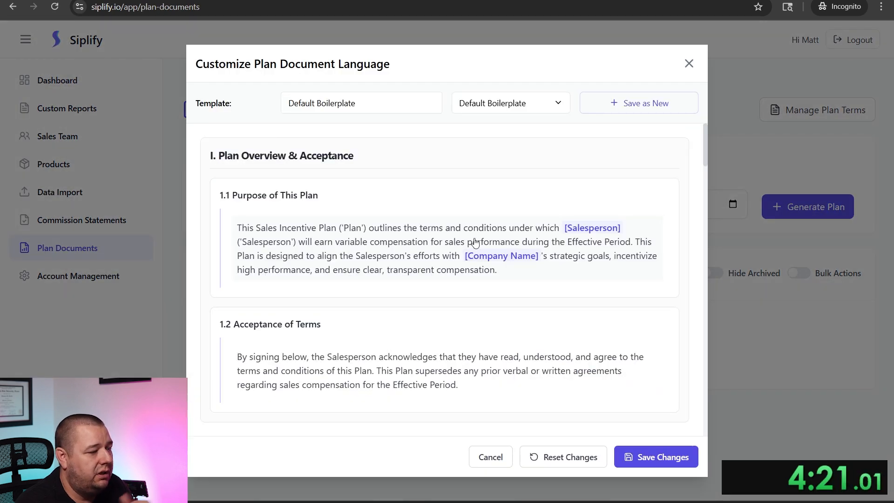
scroll(475, 243, down, 6)
scroll(475, 244, up, 8)
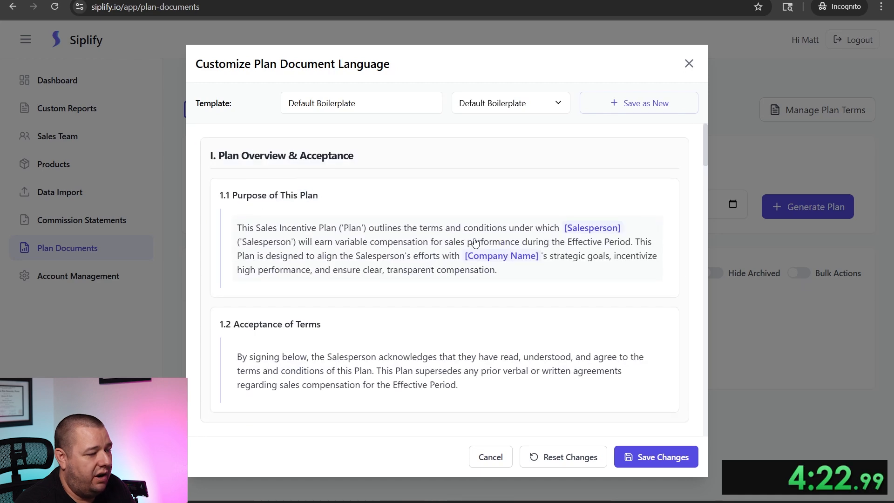
scroll(497, 221, down, 5)
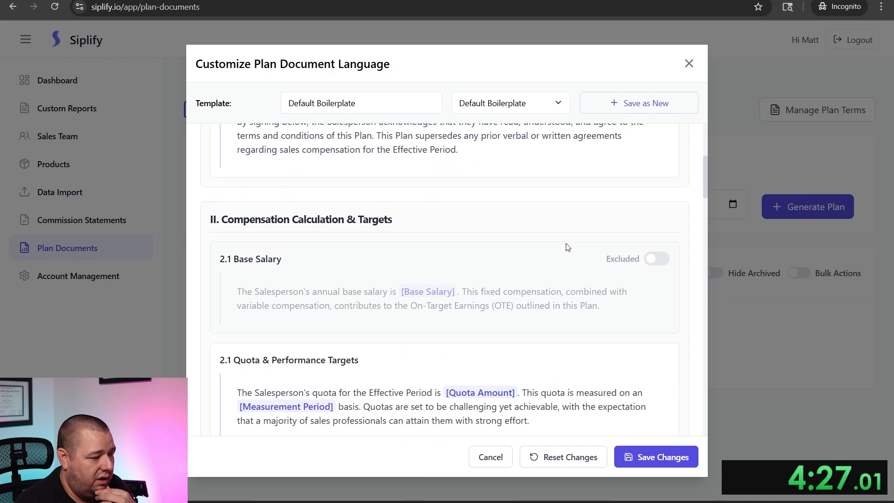
scroll(565, 247, down, 2)
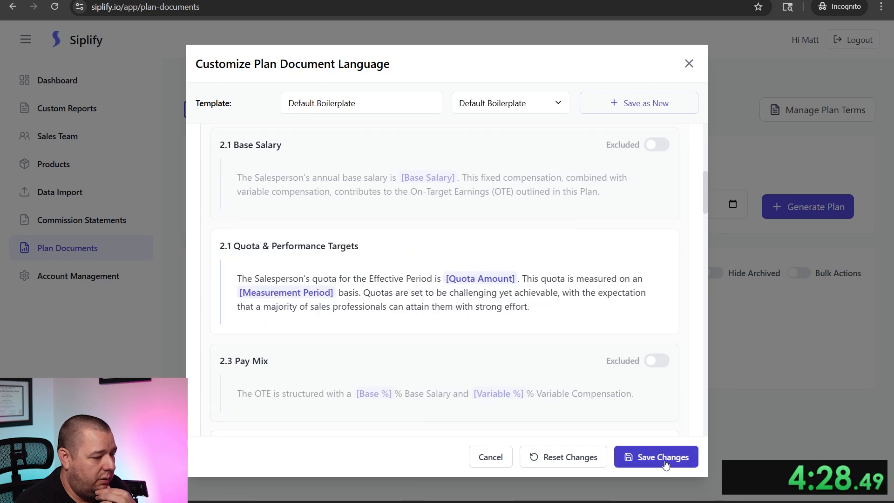
click(490, 457)
- Choose the Base (Base) plan term and generate the plan documents for the selected reps
click(469, 212)
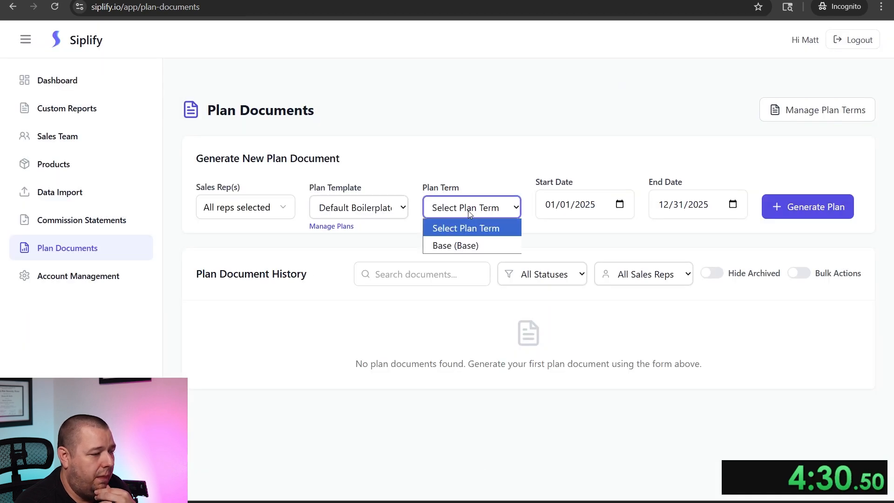
click(462, 244)
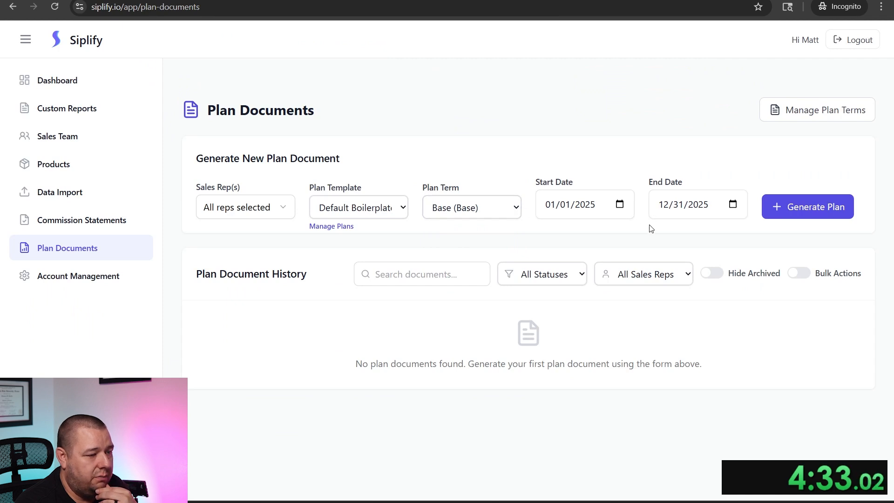
click(767, 212)
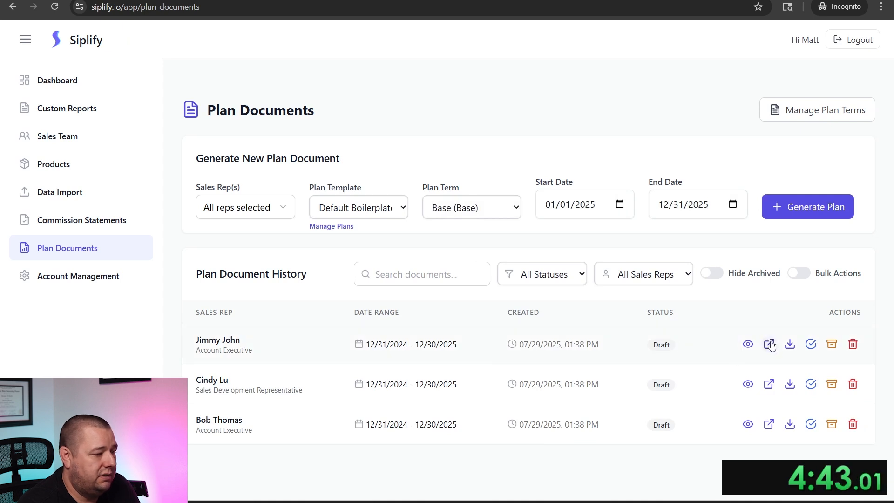
- Open the first listed Account Executive's plan document, examine its compensation, payment and legal sections through the acknowledgment, and close it
click(769, 345)
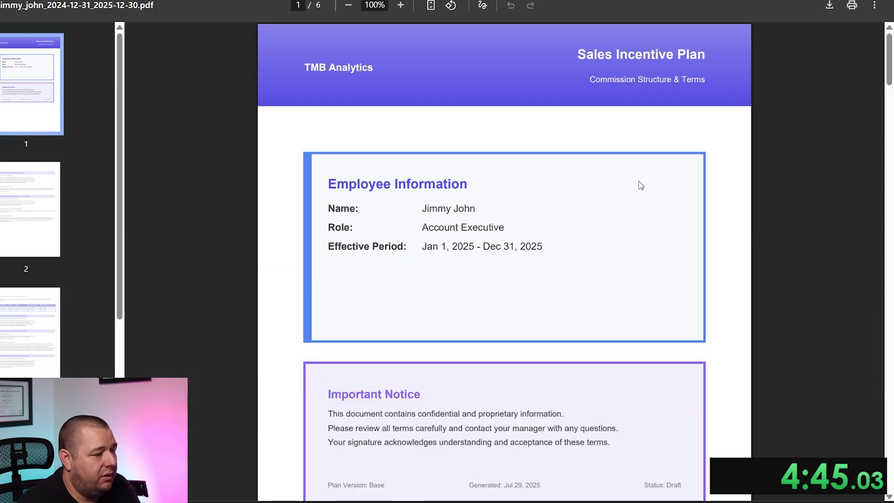
scroll(605, 224, down, 3)
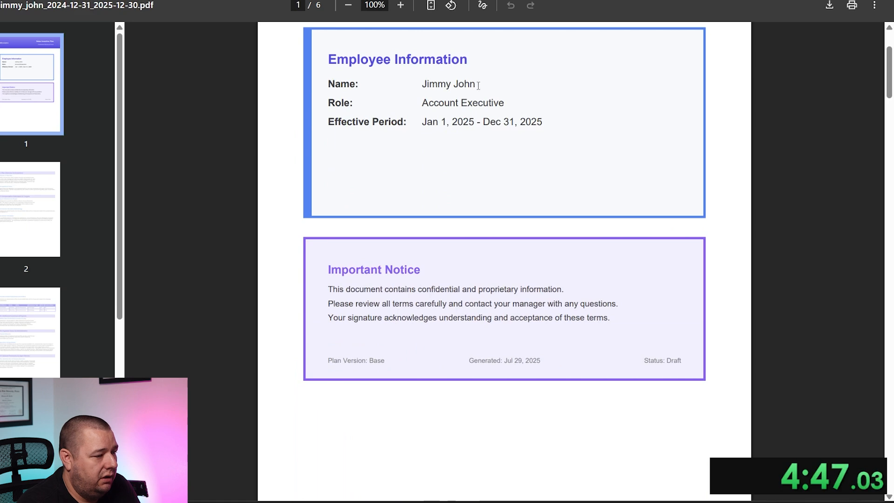
scroll(488, 148, down, 3)
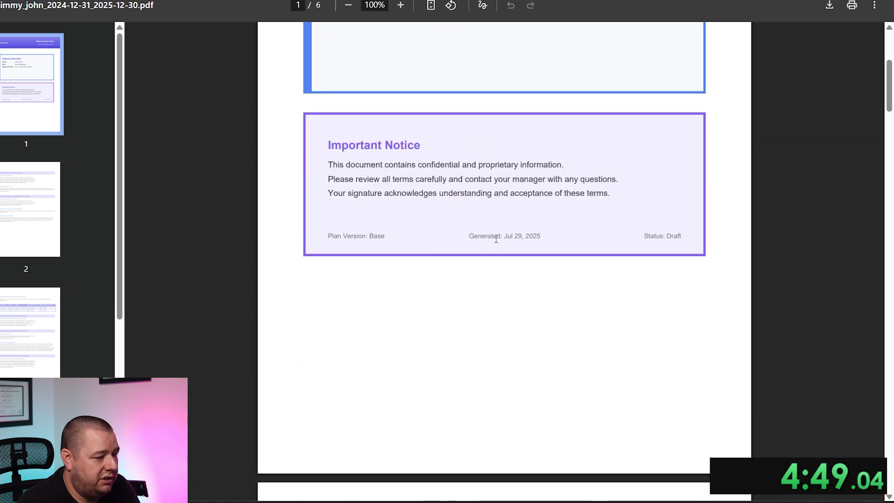
scroll(569, 219, down, 9)
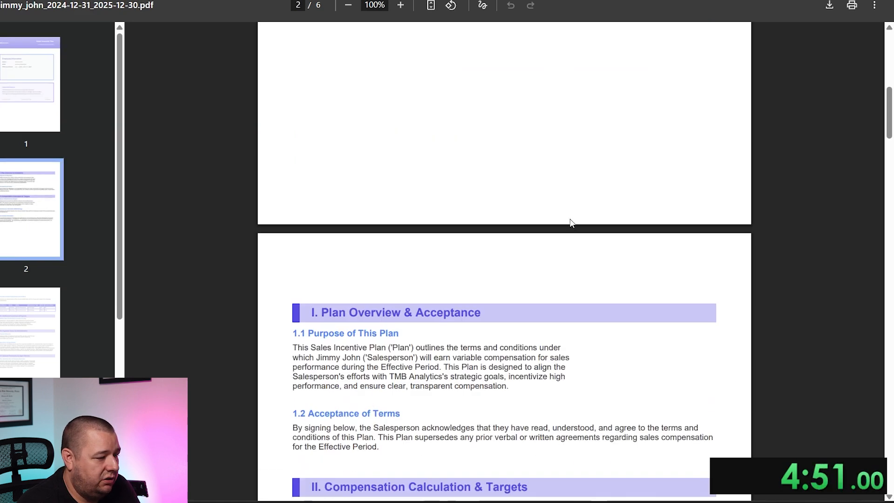
scroll(519, 242, down, 3)
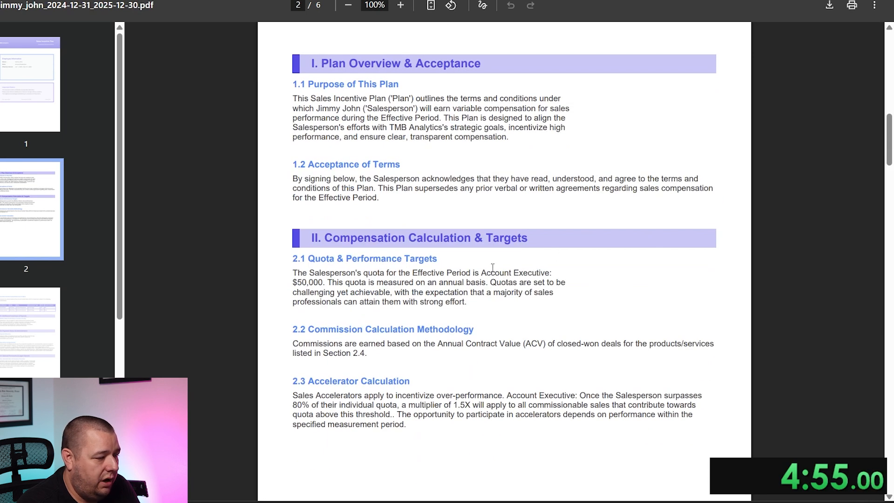
scroll(495, 284, down, 3)
scroll(499, 284, down, 3)
scroll(500, 284, down, 12)
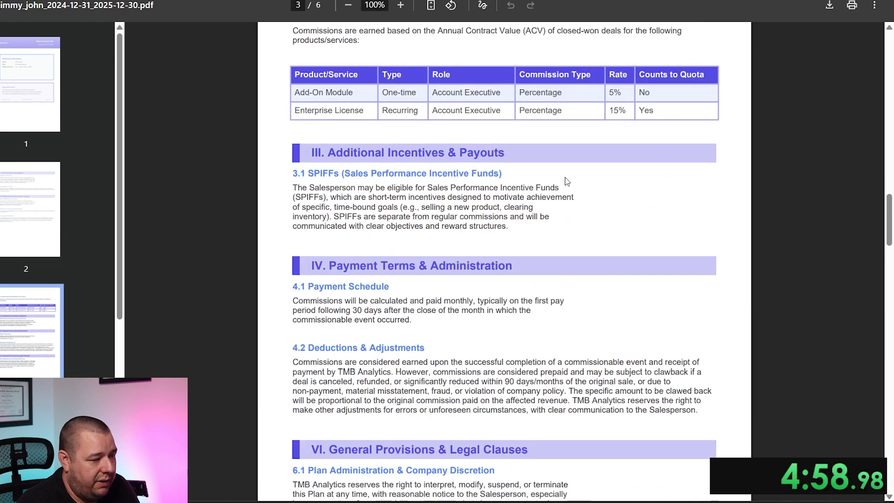
scroll(541, 149, down, 3)
scroll(512, 158, down, 3)
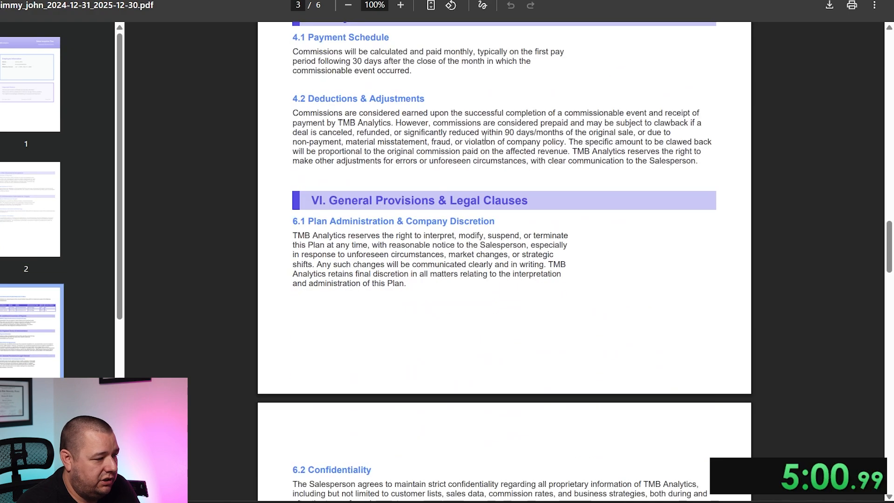
scroll(485, 137, down, 20)
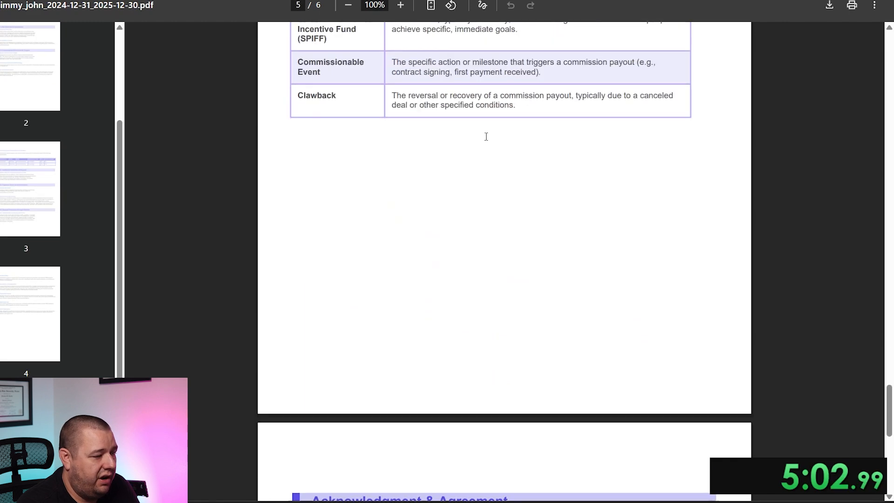
scroll(486, 136, down, 10)
key(ctrl+w)
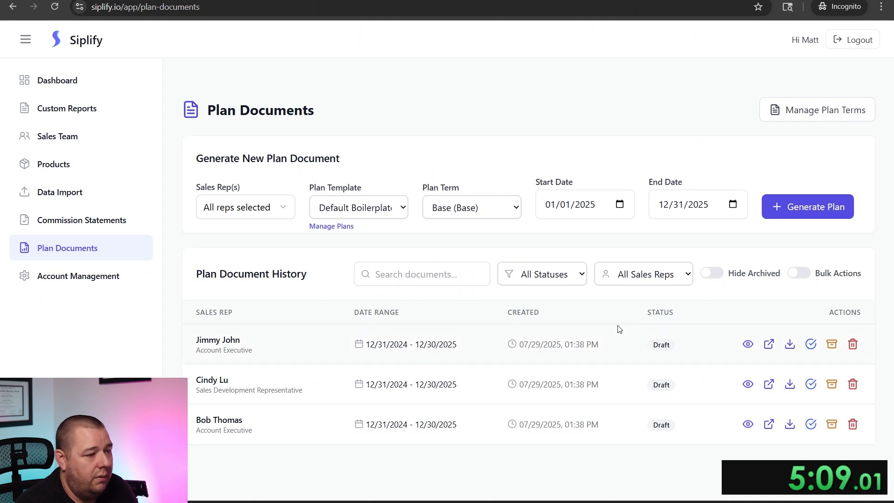
- Create a plan term named 2025 Plan starting 01/01/2025 and ending 12/31/2025
click(792, 117)
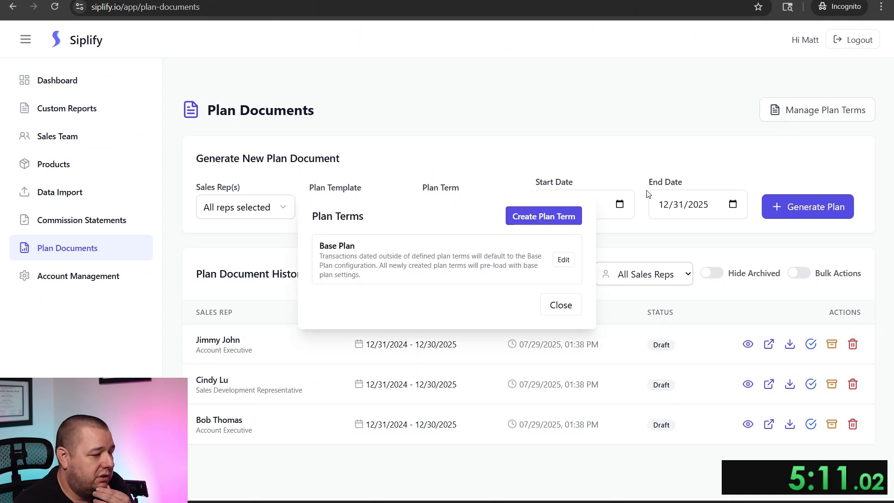
click(520, 216)
text(2025 Plan)
key(Tab)
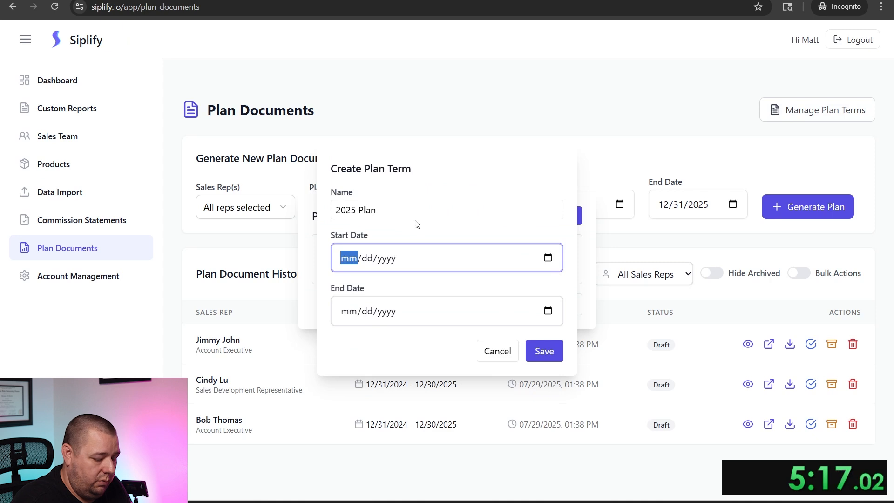
text(01/)
text(01/0002)
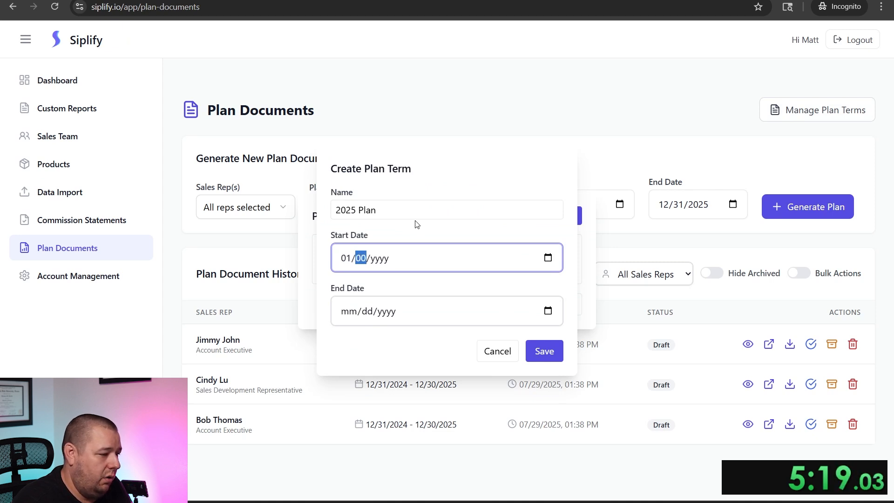
key(Tab)
text(12/31/2025)
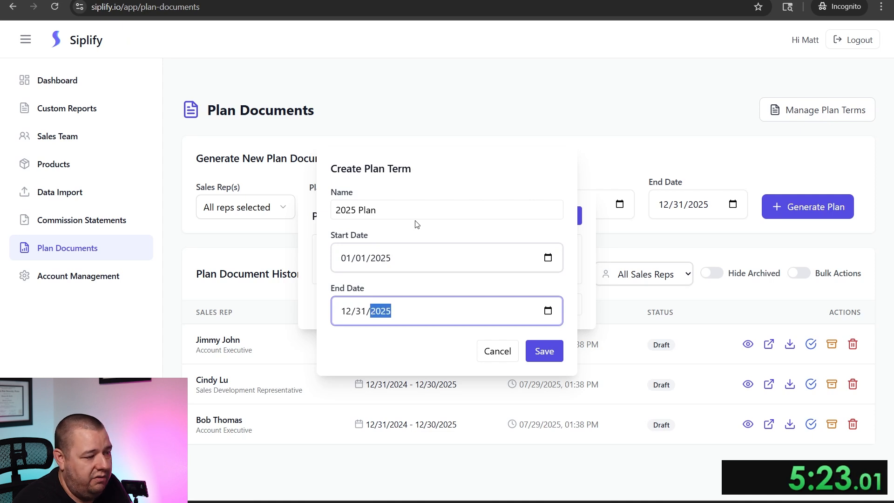
click(535, 350)
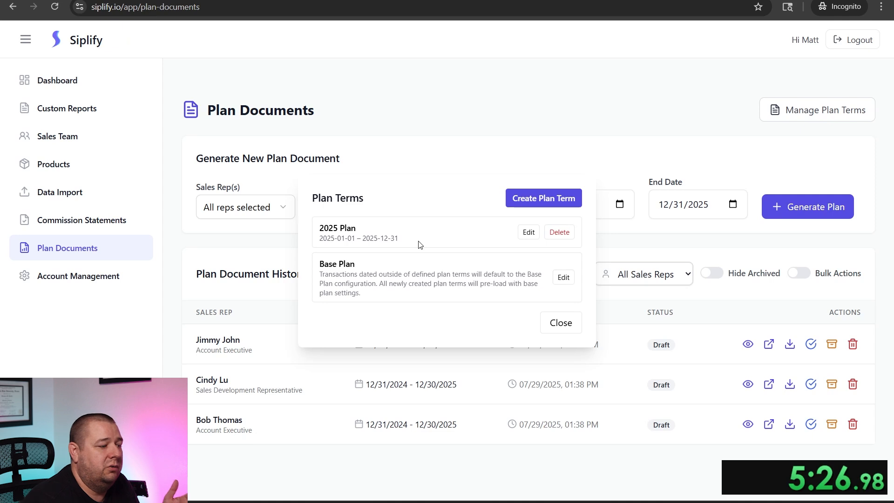
- Open the Sales Team configuration and switch its plan term to 2025 Plan
click(51, 140)
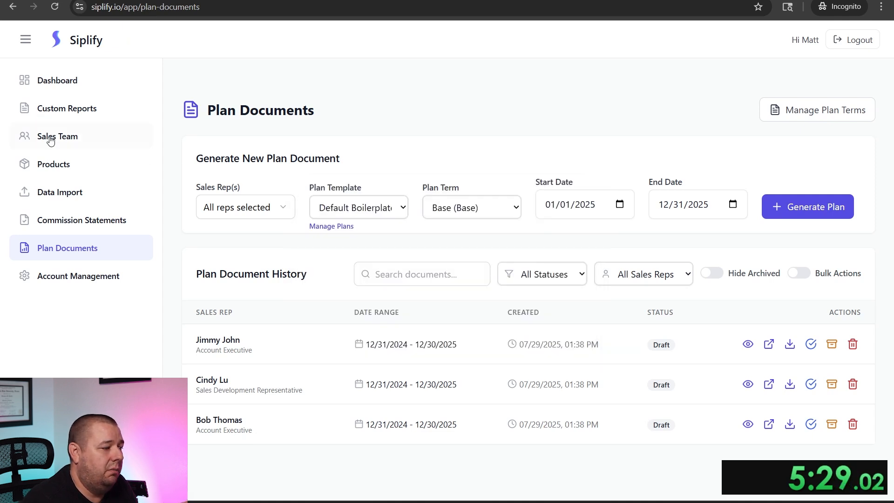
click(56, 139)
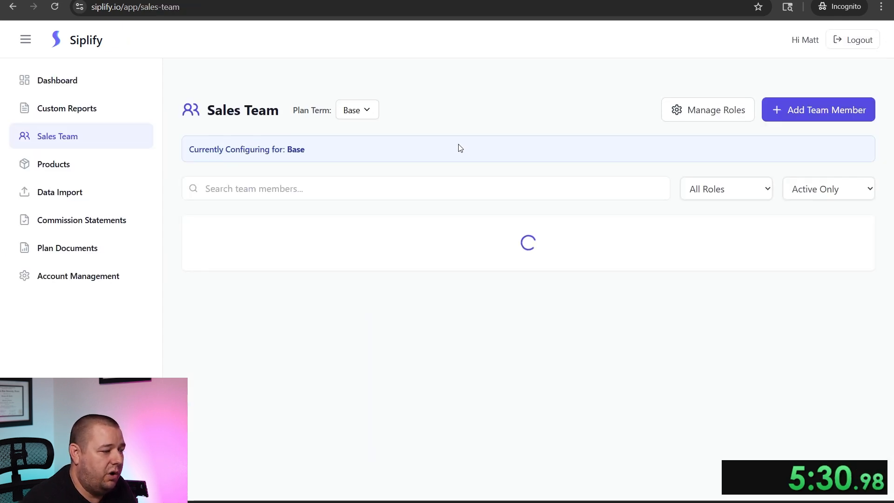
click(368, 110)
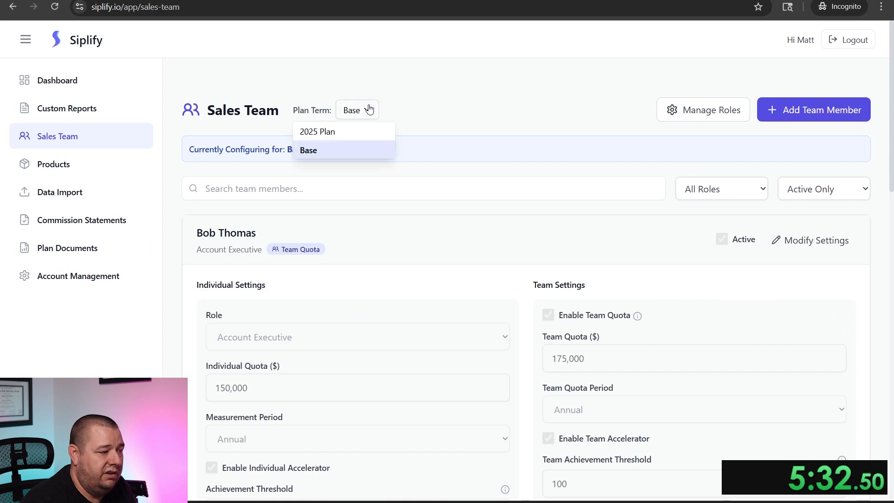
click(362, 135)
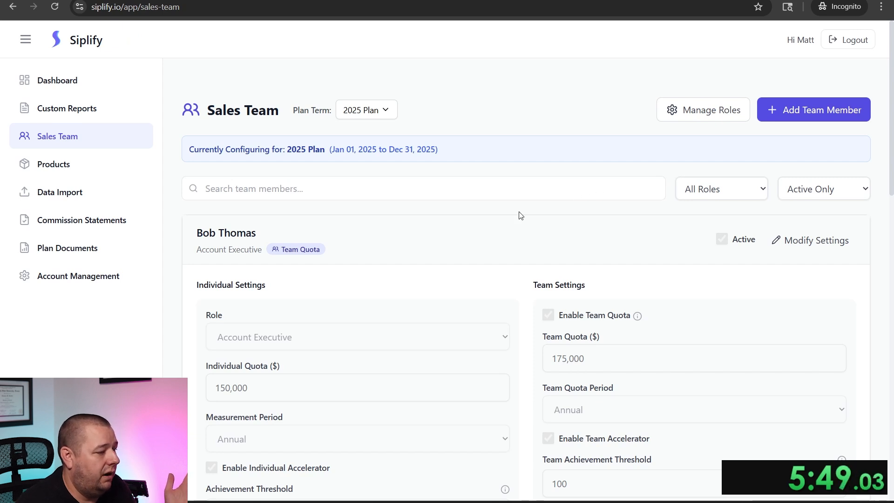
- Generate a Year to Date payroll statement for the full team in the Payroll Mode of Commission Statements
click(83, 220)
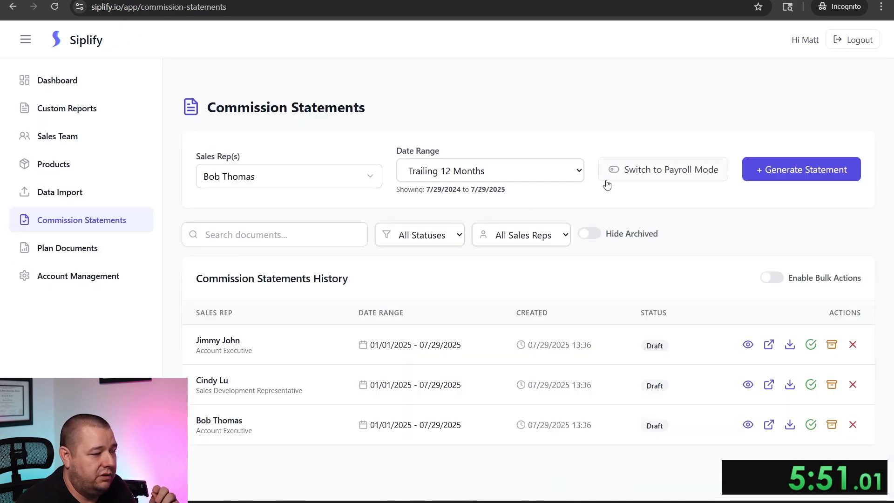
click(572, 165)
click(460, 223)
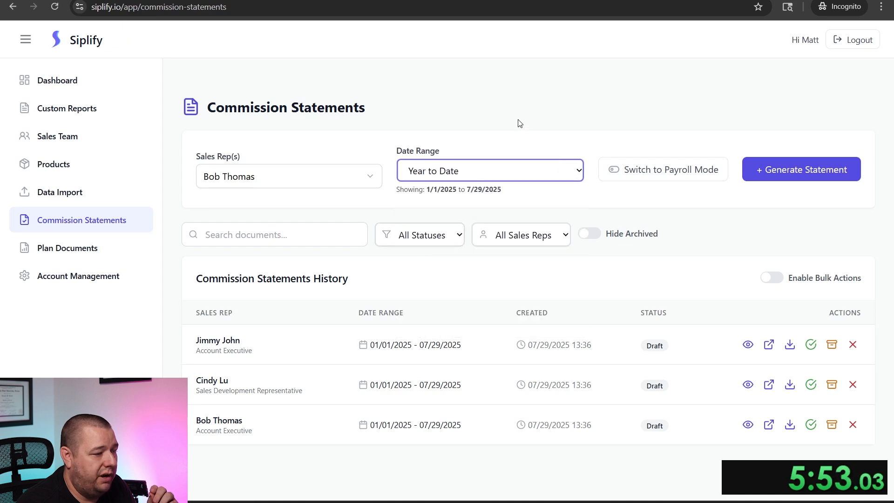
click(661, 180)
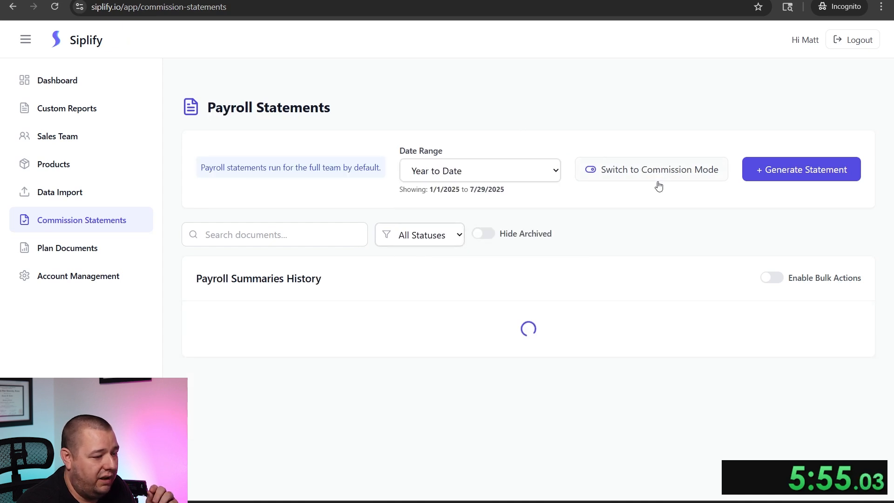
click(804, 171)
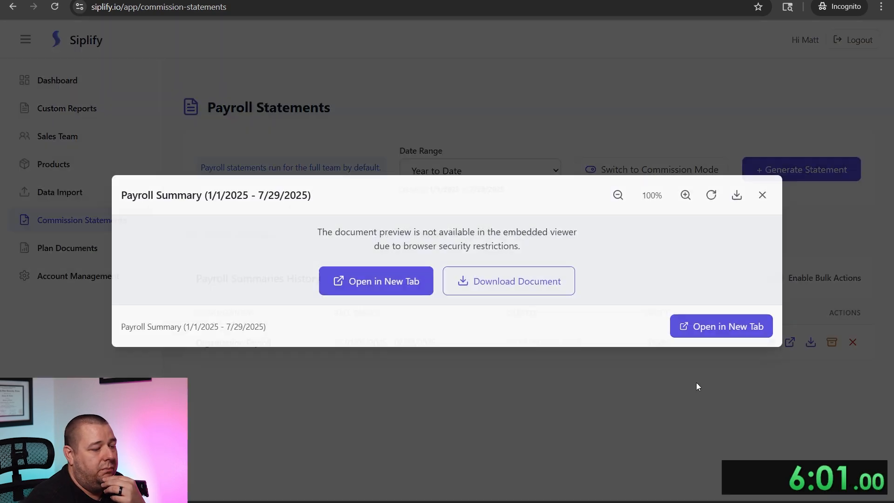
- Open the payroll summary document in a new tab, examine its commission breakdown by sales rep, and close the document and its preview
click(703, 331)
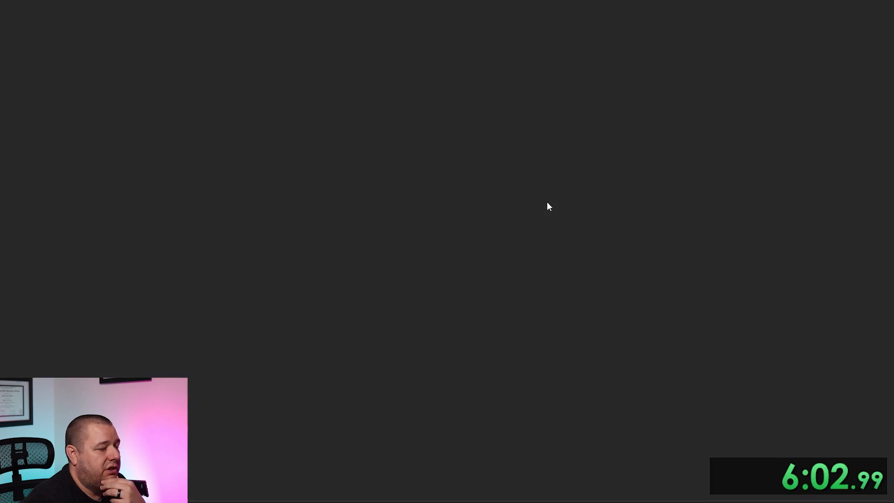
scroll(582, 253, down, 3)
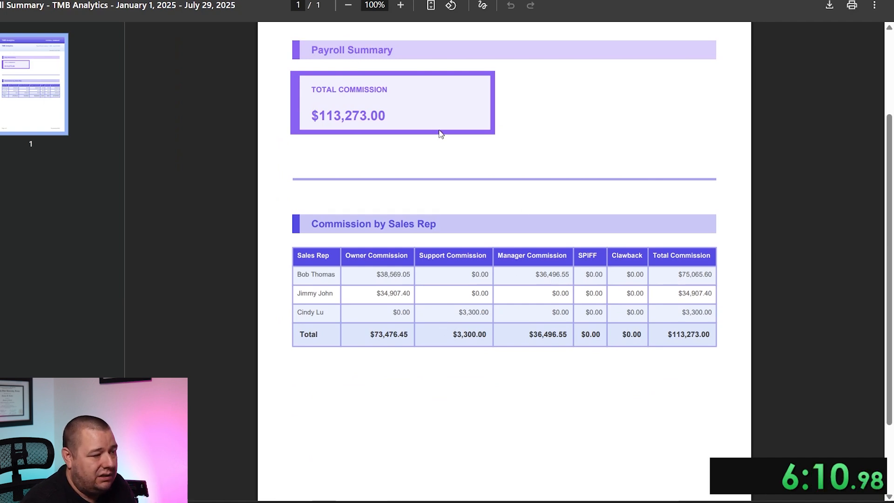
scroll(585, 173, up, 3)
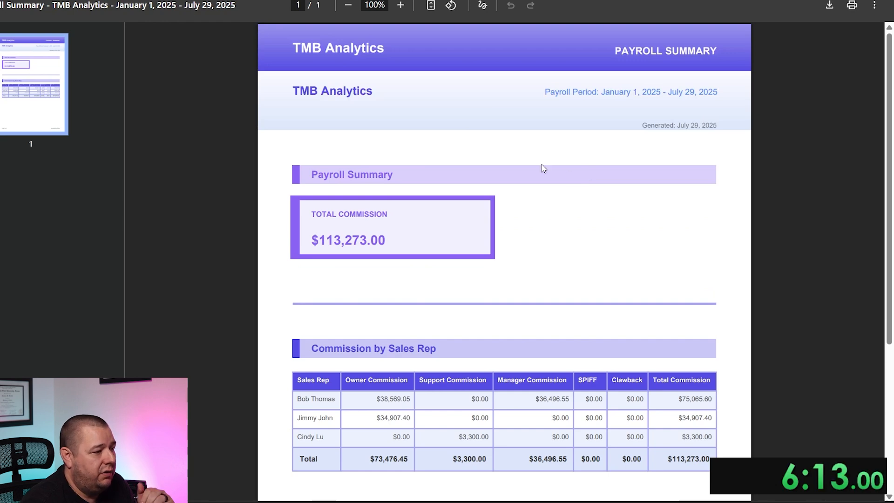
click(298, 1)
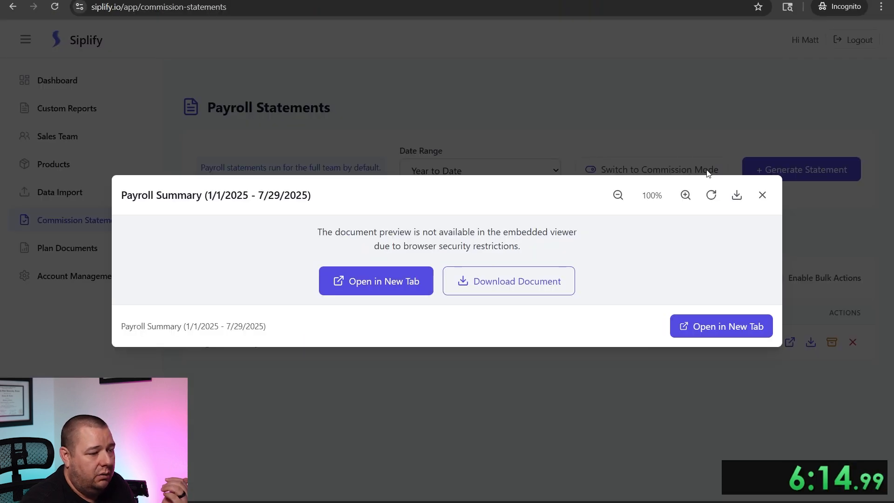
click(763, 195)
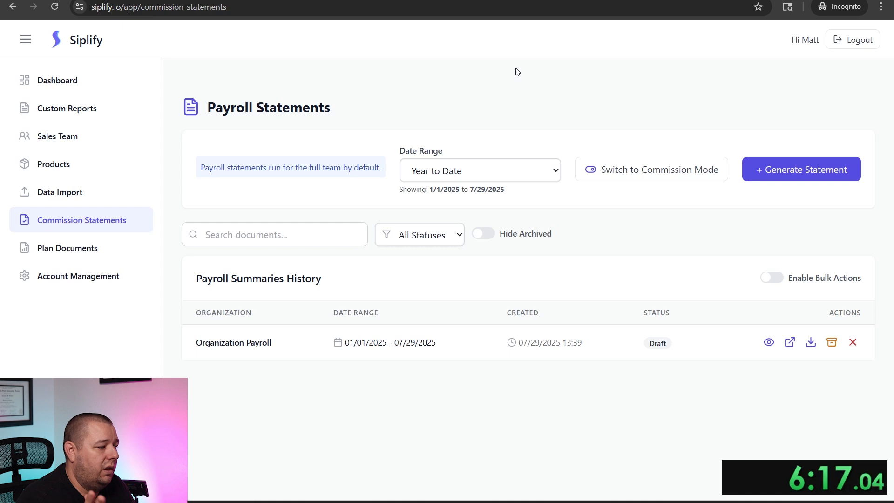